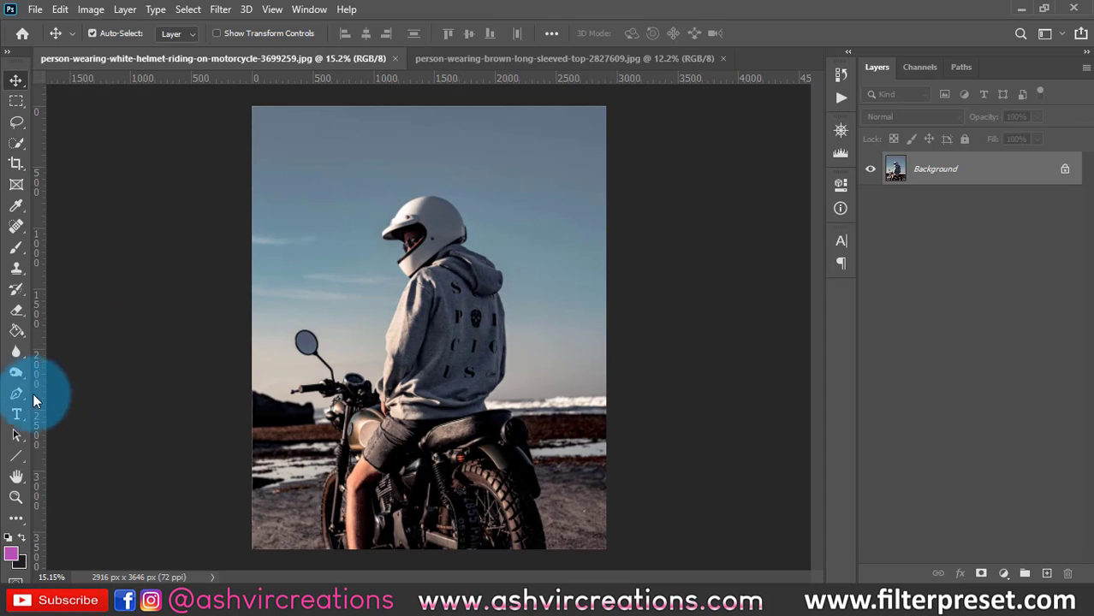
Add the text "T R A V E L" at 72 pt in the sky beside the rider's helmet
left_click(17, 415)
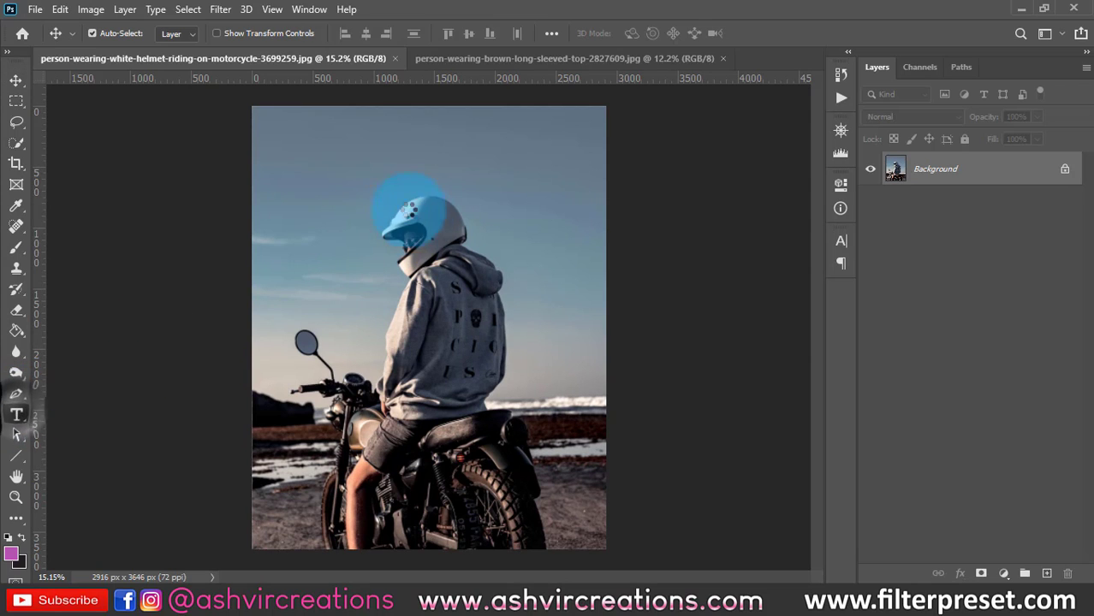
left_click(309, 246)
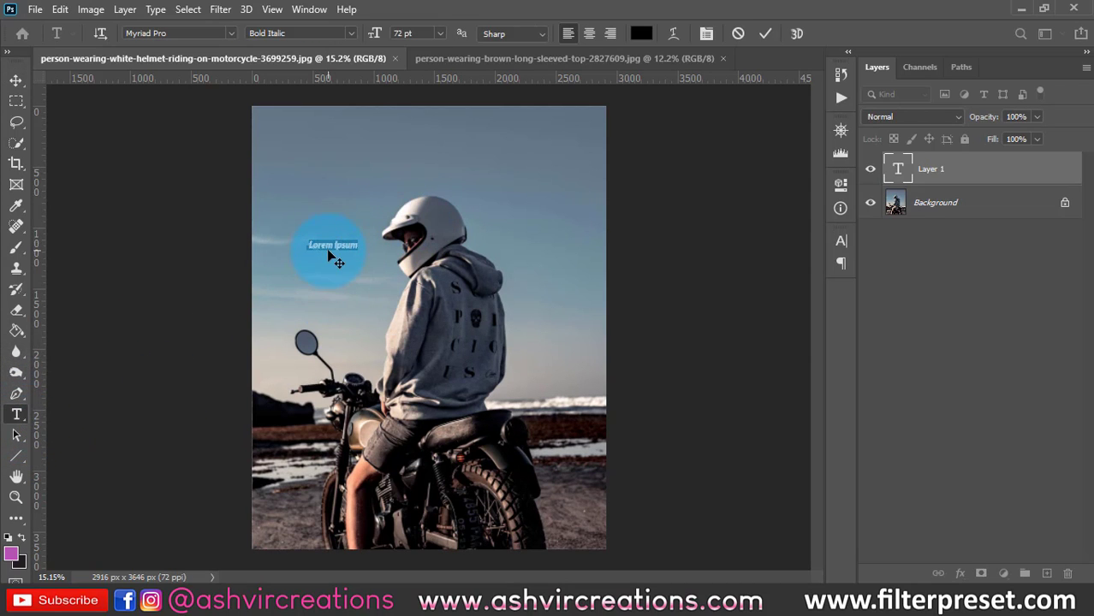
left_click(439, 32)
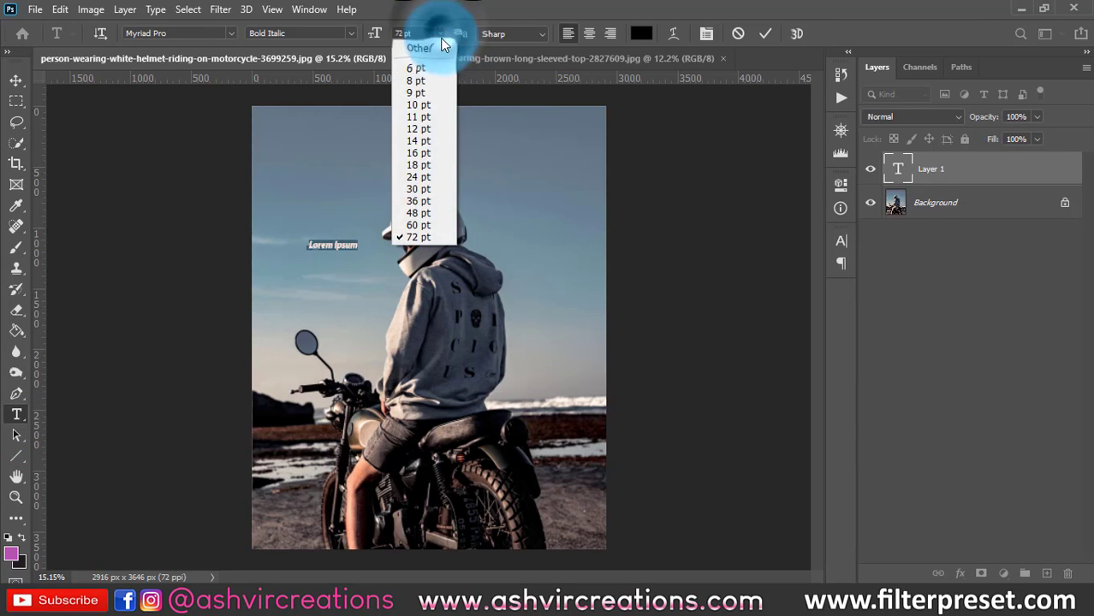
left_click(427, 236)
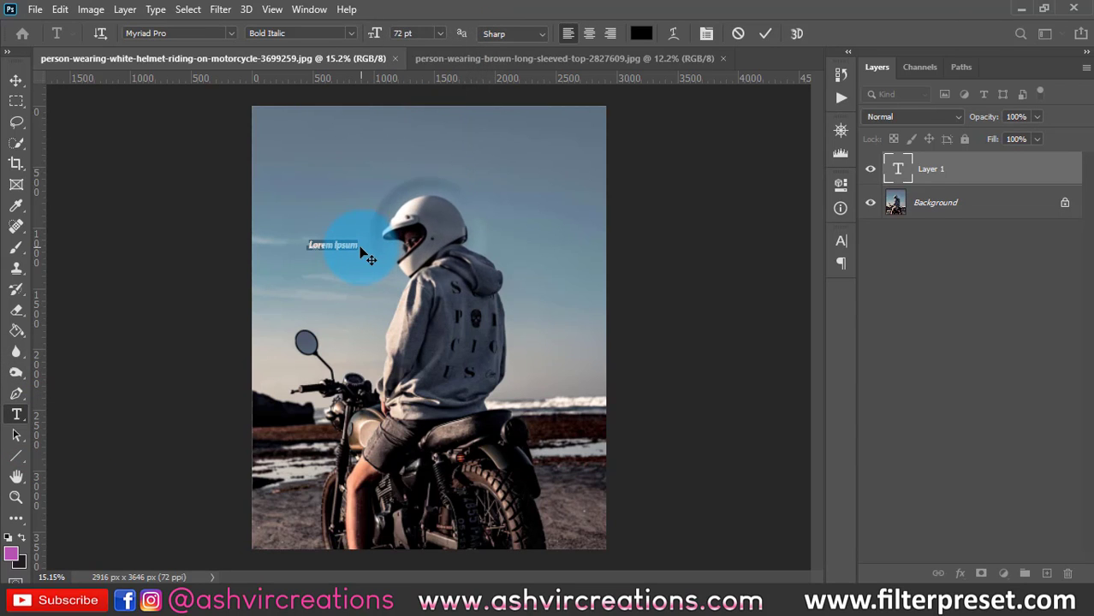
type("T R")
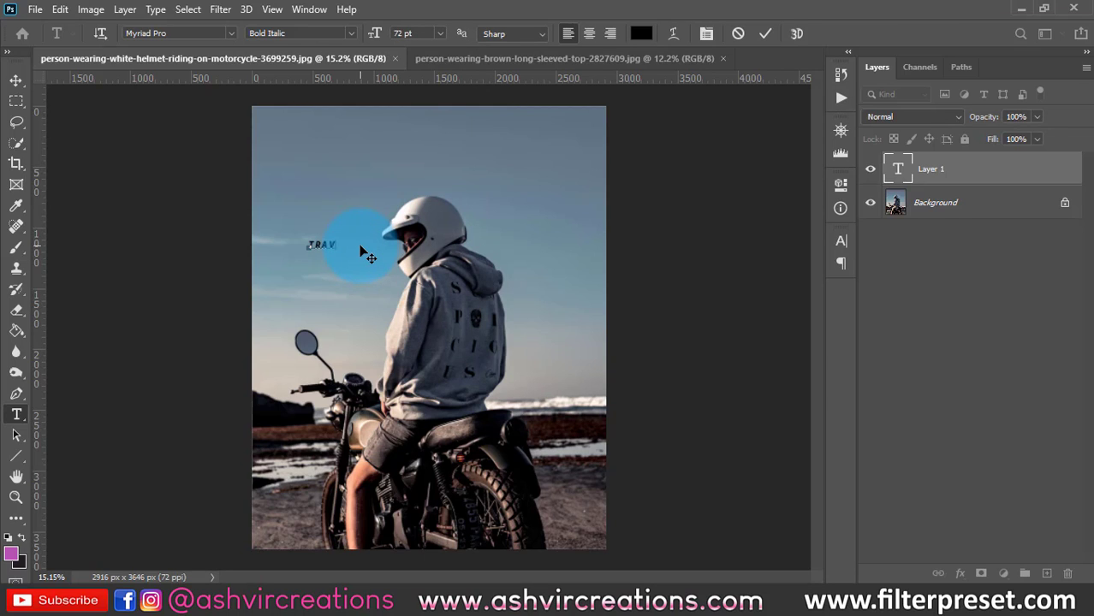
left_click(764, 34)
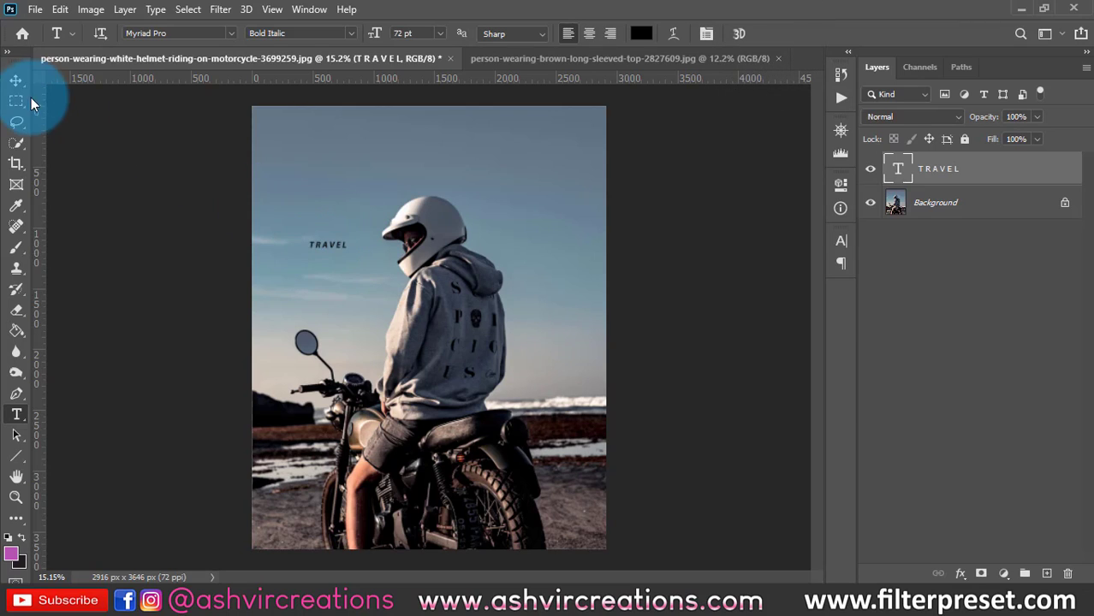
Scale the TRAVEL text up to about 678% with Free Transform so it spans the rider
left_click(17, 80)
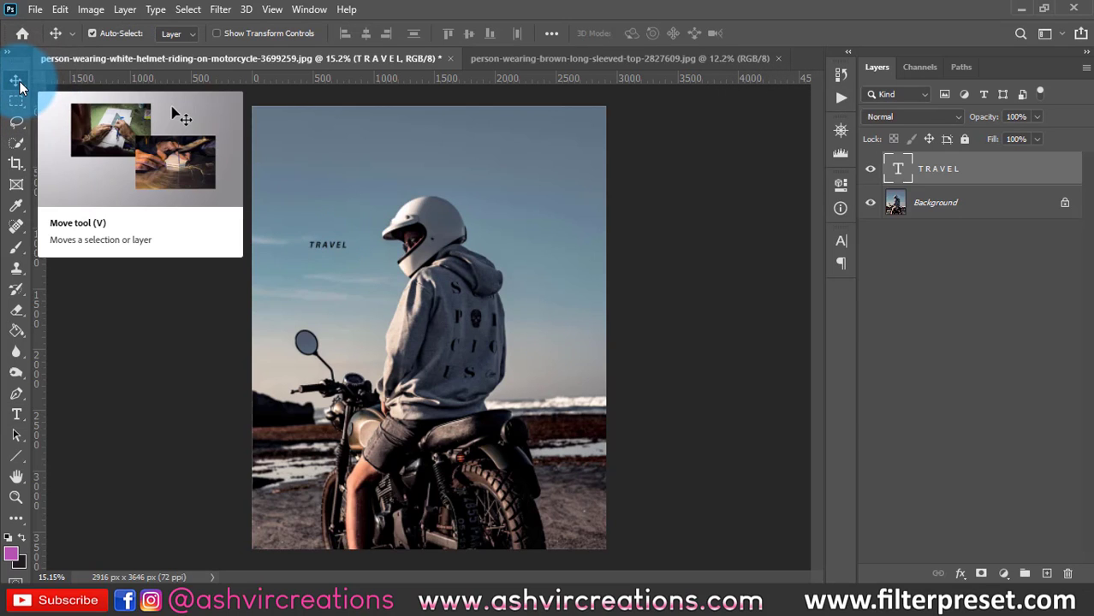
left_click(469, 334)
key("ctrl+t")
left_click(341, 238)
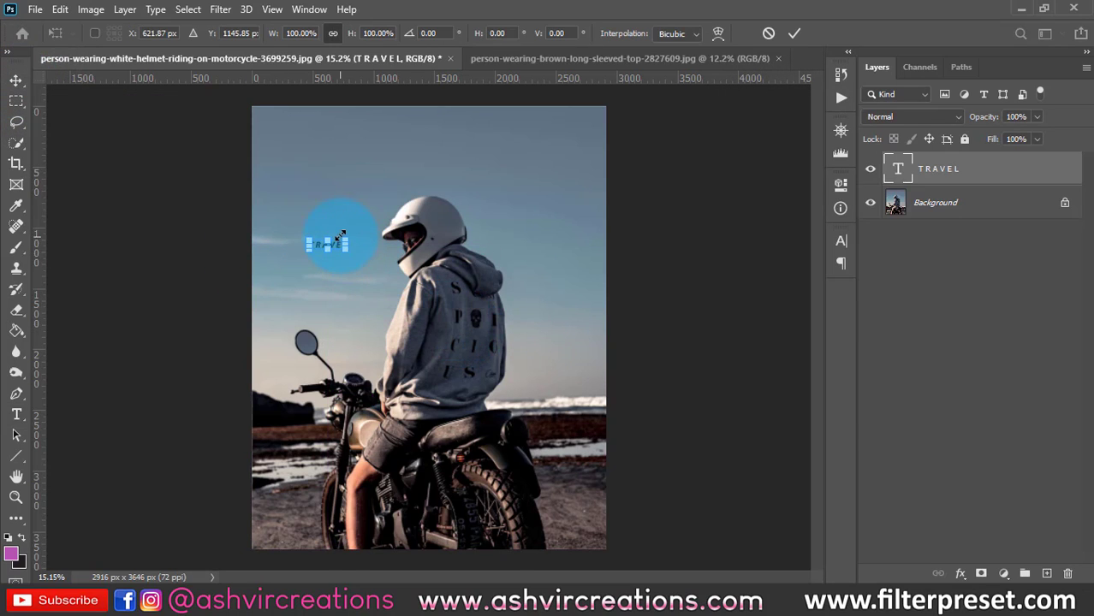
left_click_drag(345, 239, 494, 285)
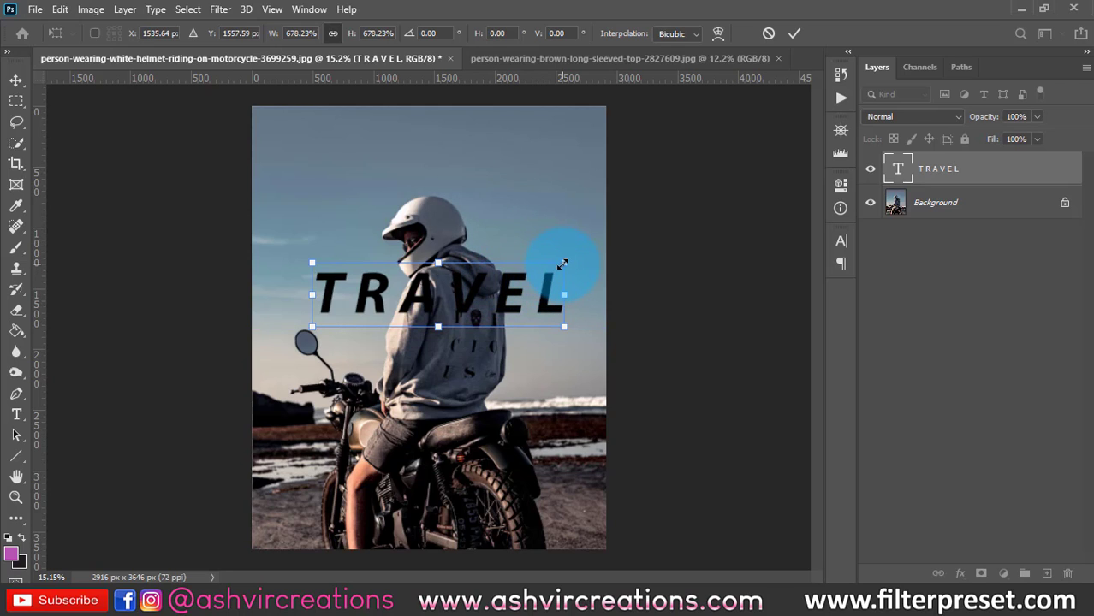
Change the font of the whole TRAVEL text to Minion Variable Concept, Bold Italic
double_click(383, 277)
double_click(383, 278)
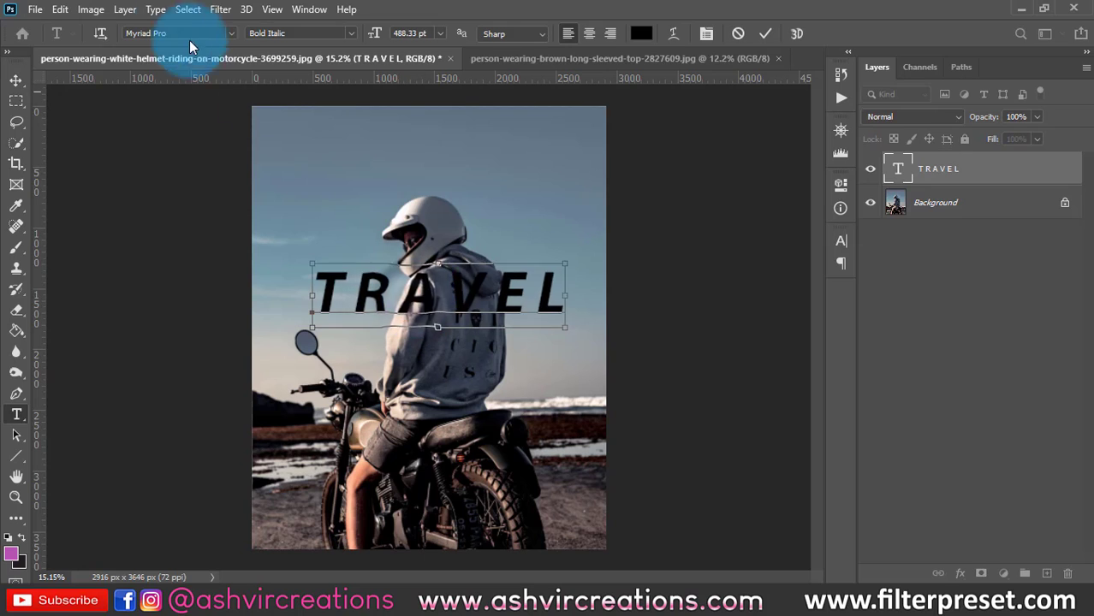
key("ctrl+a")
left_click(231, 32)
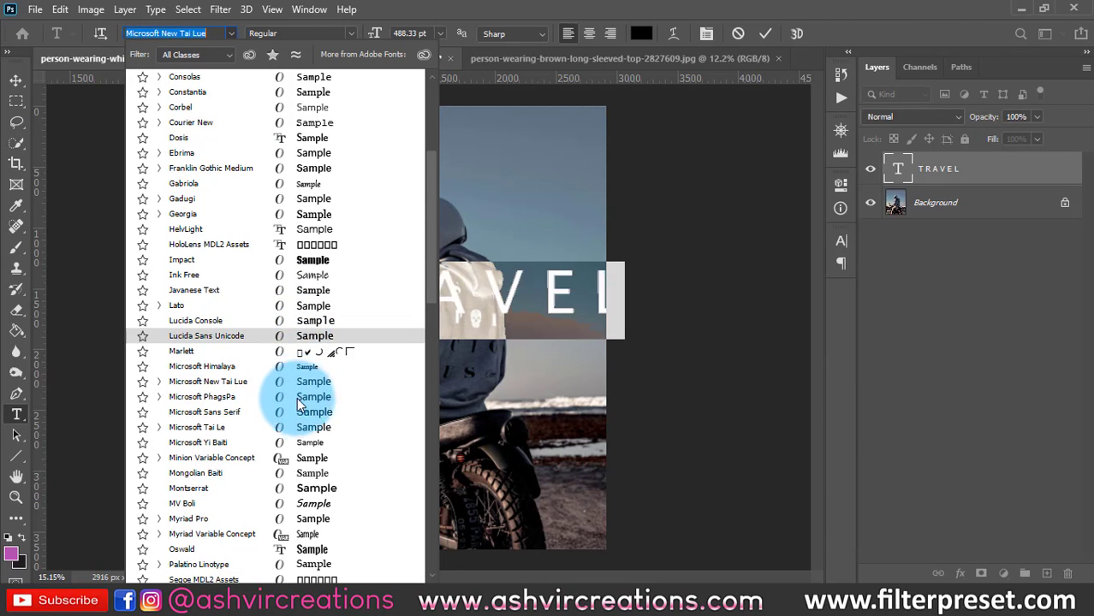
left_click(313, 456)
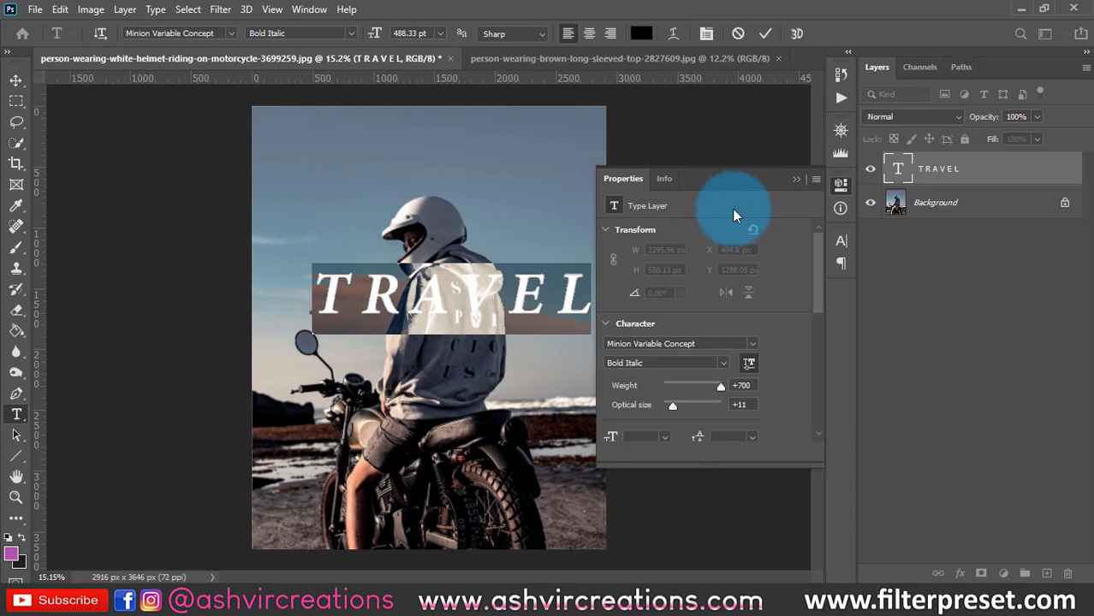
left_click(794, 181)
left_click(480, 295)
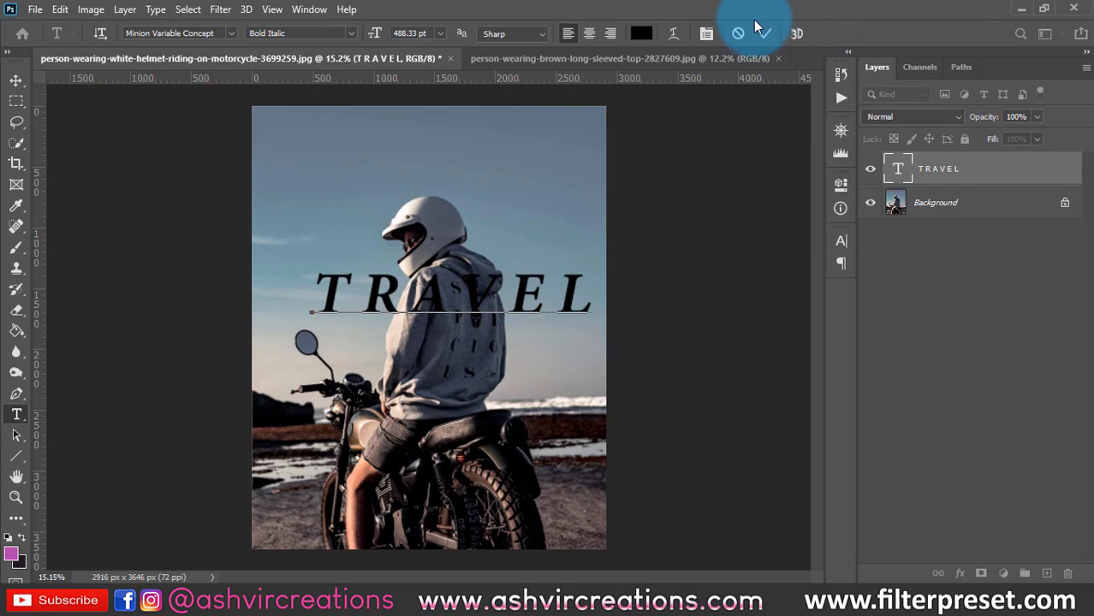
Move the TRAVEL text across the rider's upper back, centred on the photo, and fine-tune it with Free Transform
key("v")
left_click_drag(500, 296, 437, 238)
scroll(426, 284, "up", 3)
scroll(435, 239, "down", 2)
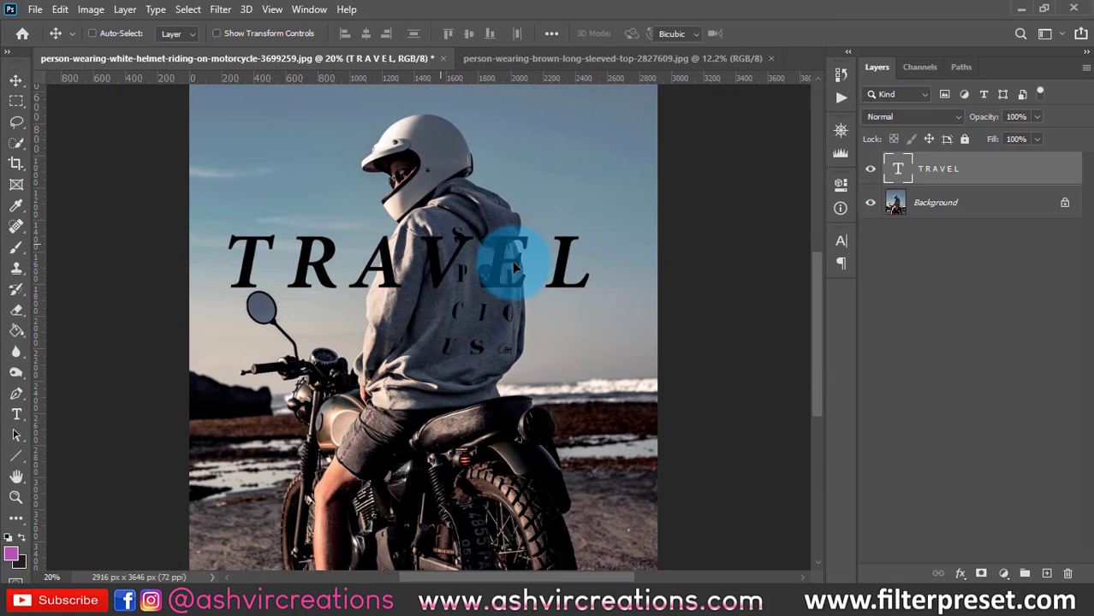
key("ctrl+t")
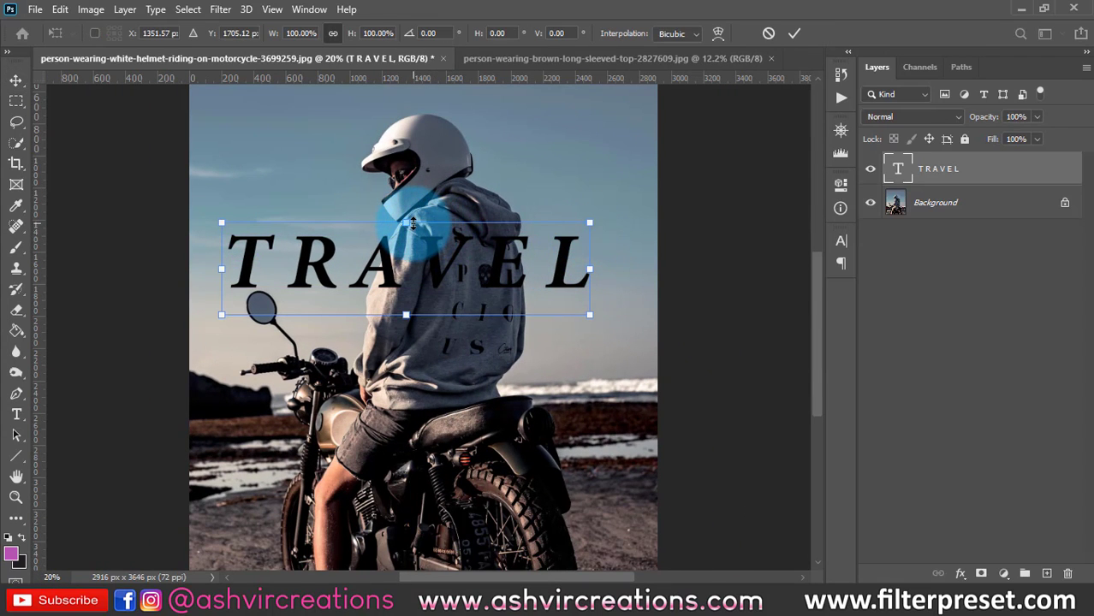
left_click_drag(412, 222, 432, 246)
key("Return")
scroll(420, 261, "up", 2)
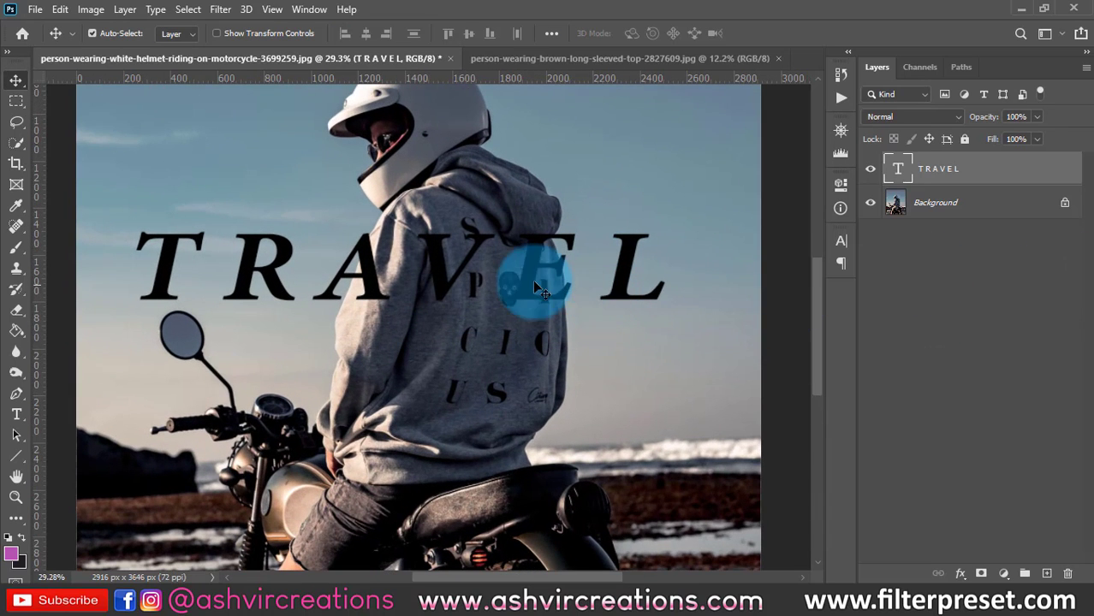
Rasterize the TRAVEL type layer and check it by toggling its visibility
left_click(909, 203)
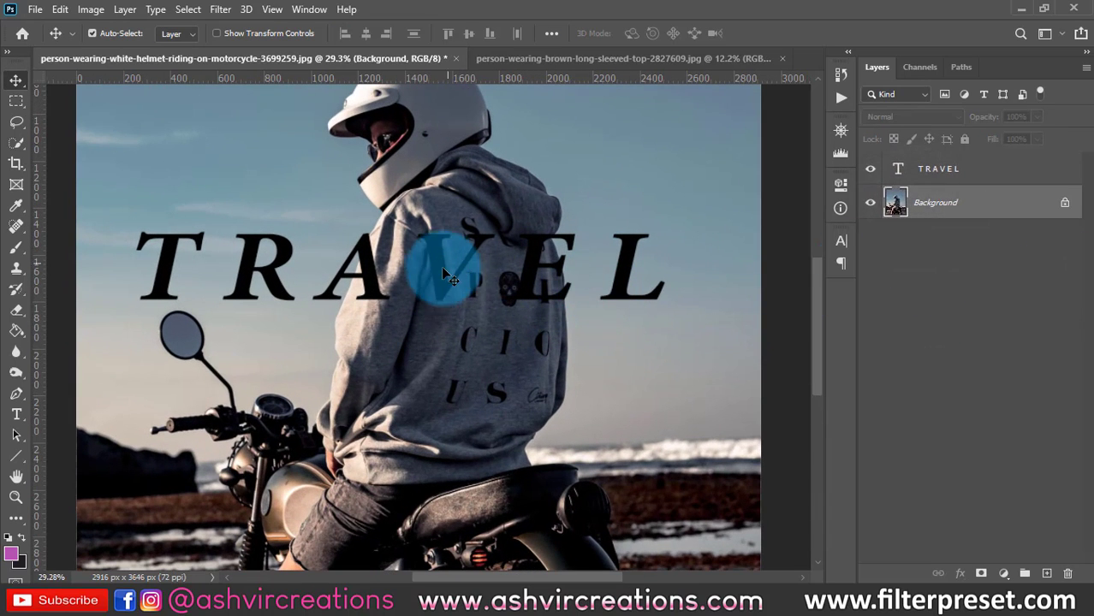
mouse_move(442, 272)
left_mouse_down()
mouse_move(447, 240)
mouse_move(476, 291)
mouse_move(447, 338)
mouse_move(488, 361)
mouse_move(989, 171)
left_mouse_up()
left_click(991, 173)
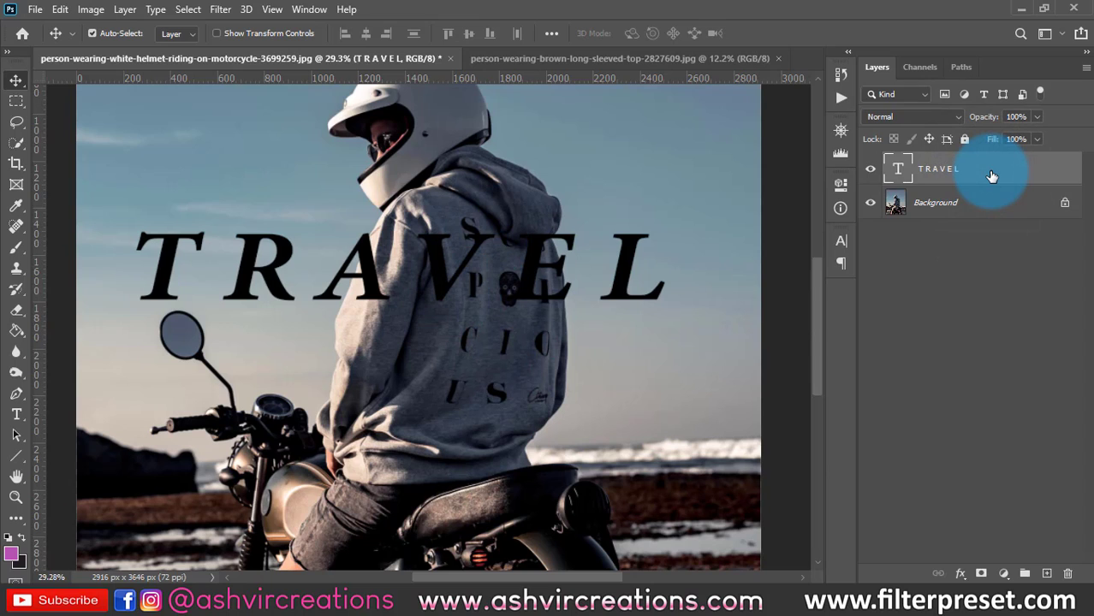
right_click(992, 176)
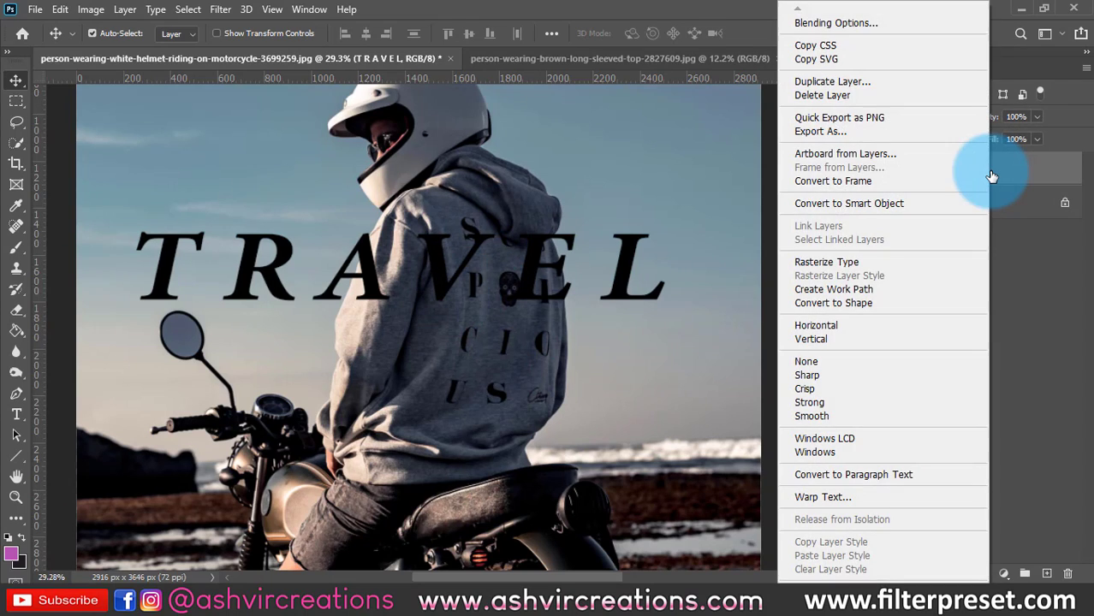
left_click(820, 262)
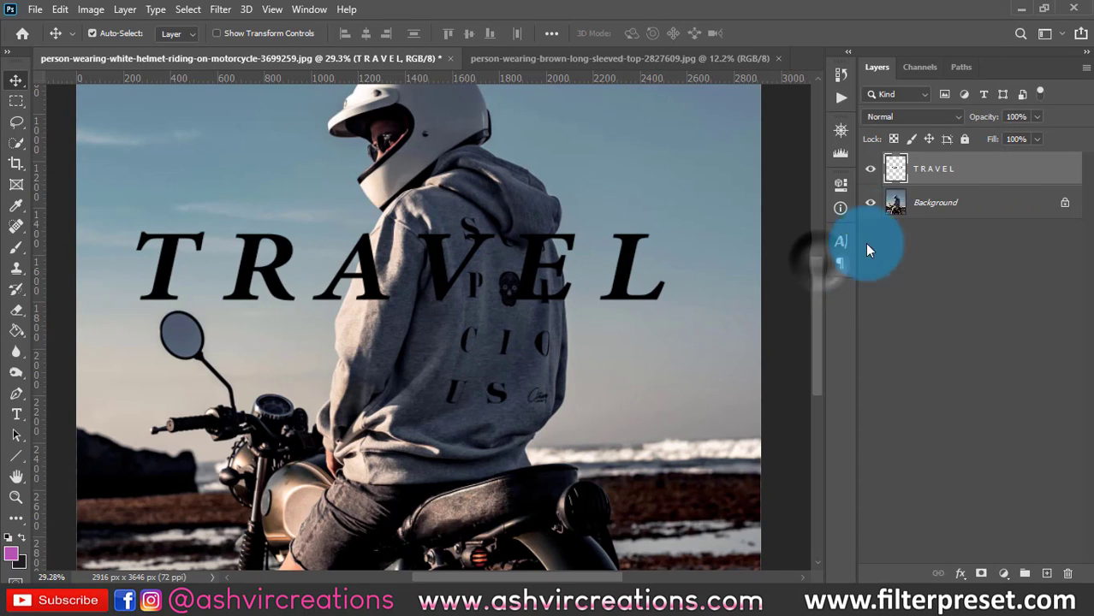
left_click(872, 172)
left_click(872, 171)
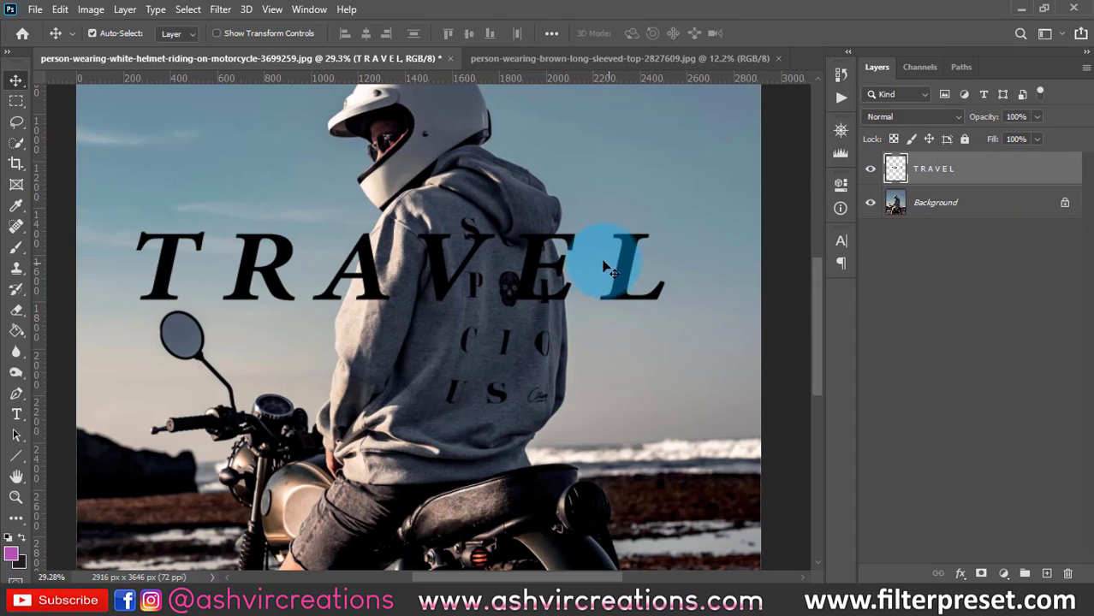
key("t")
left_click(548, 265)
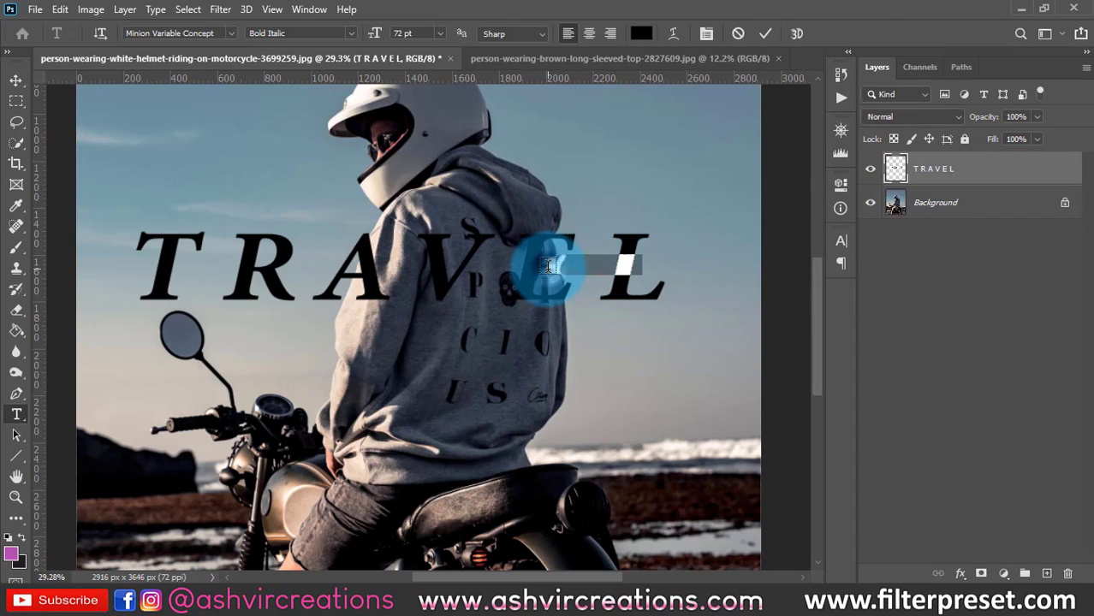
left_click(738, 32)
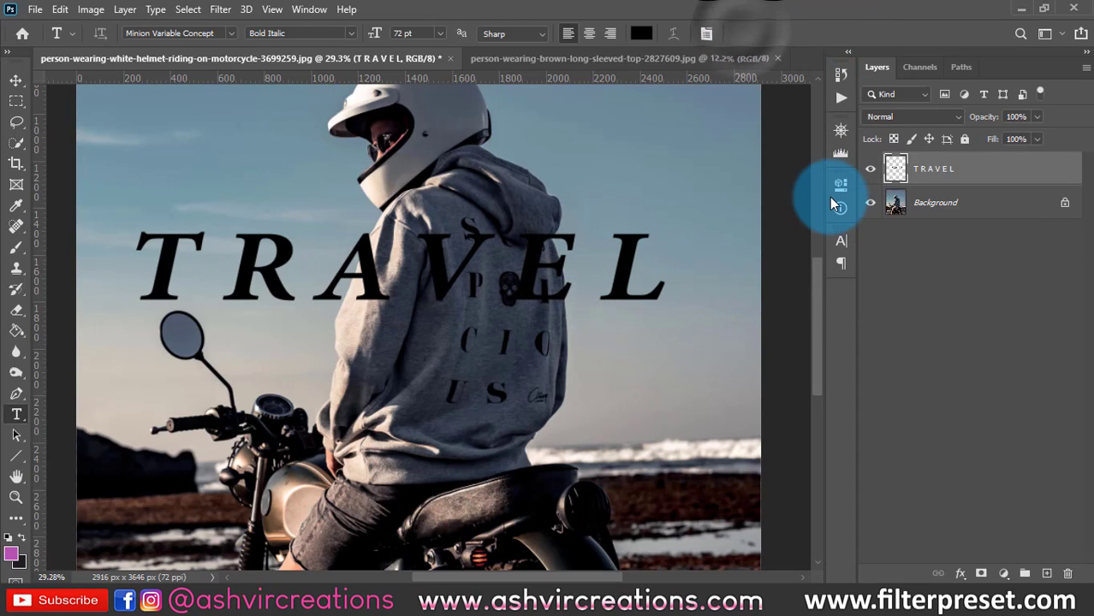
key("v")
Load the outline of the rasterized TRAVEL lettering as a selection
left_click(882, 175)
left_click(875, 170)
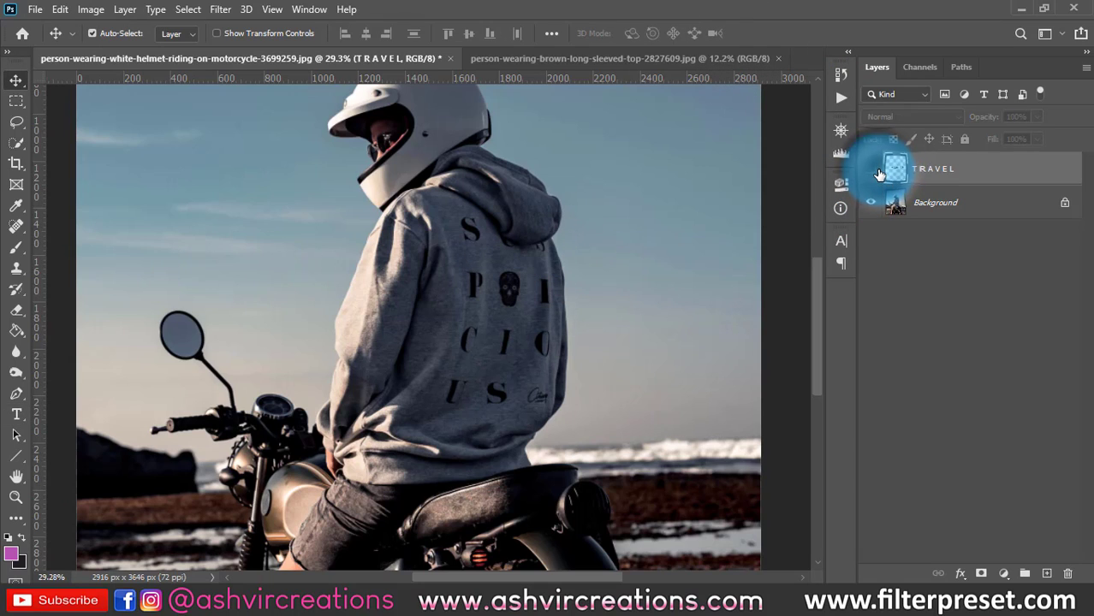
left_click(875, 170)
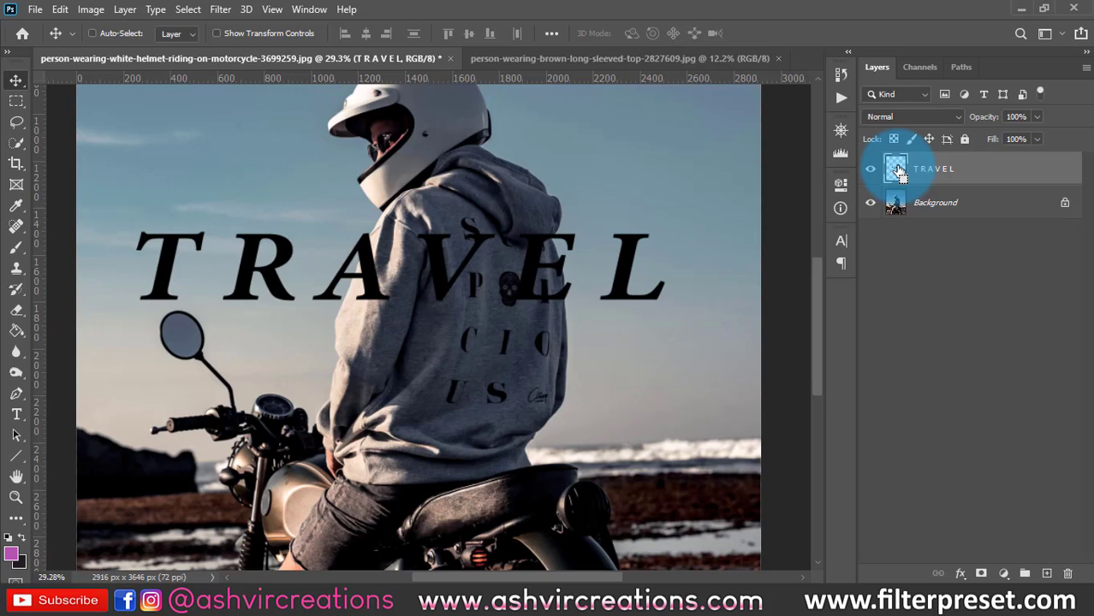
left_click_drag(899, 171, 904, 185)
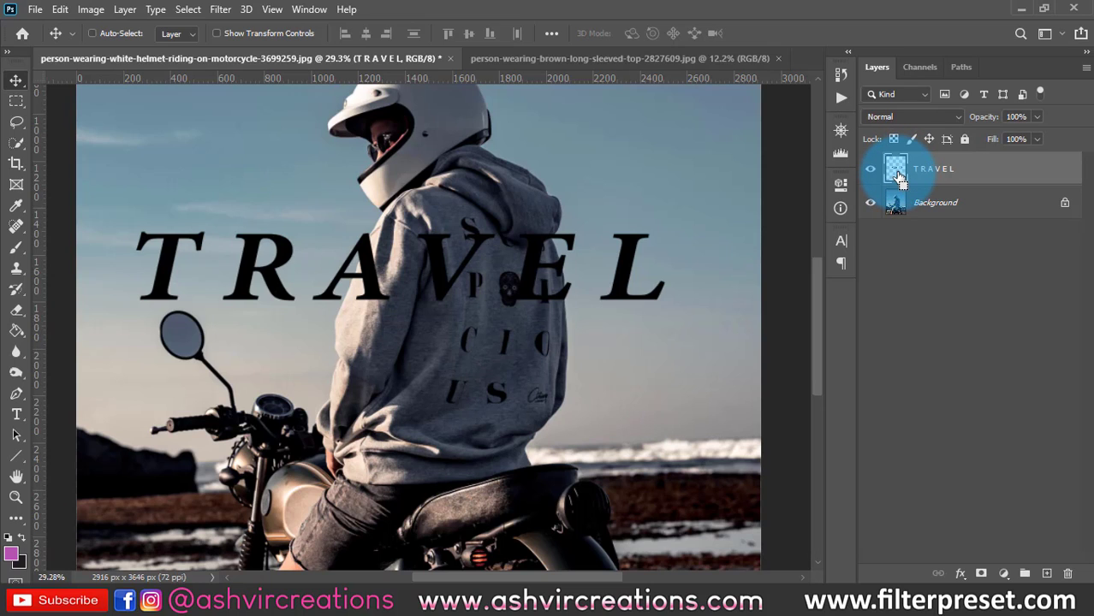
left_click(899, 175, "ctrl")
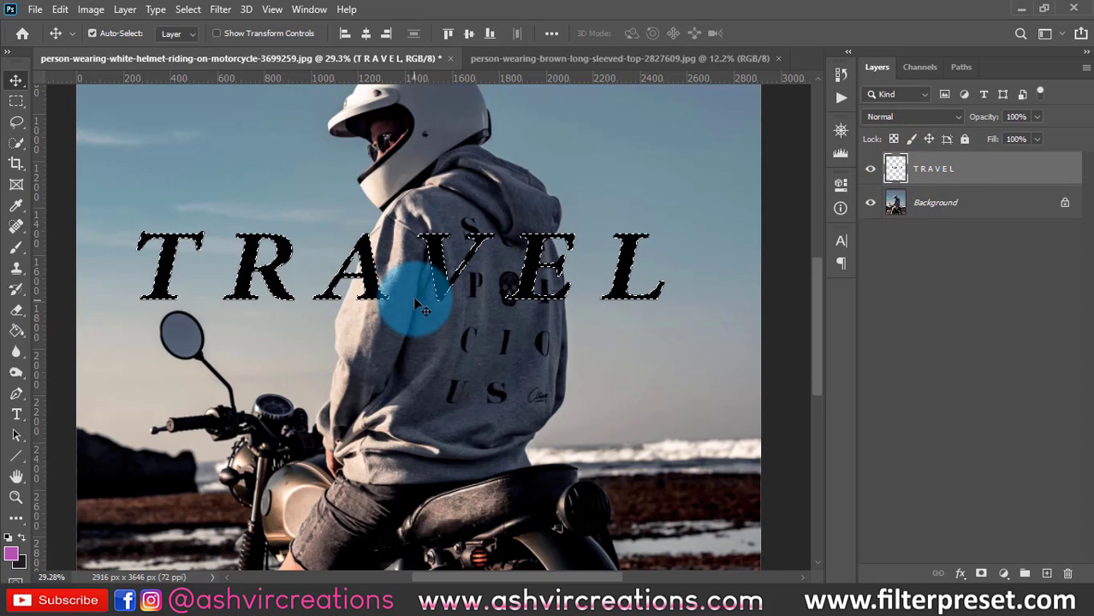
scroll(347, 315, "down", 2)
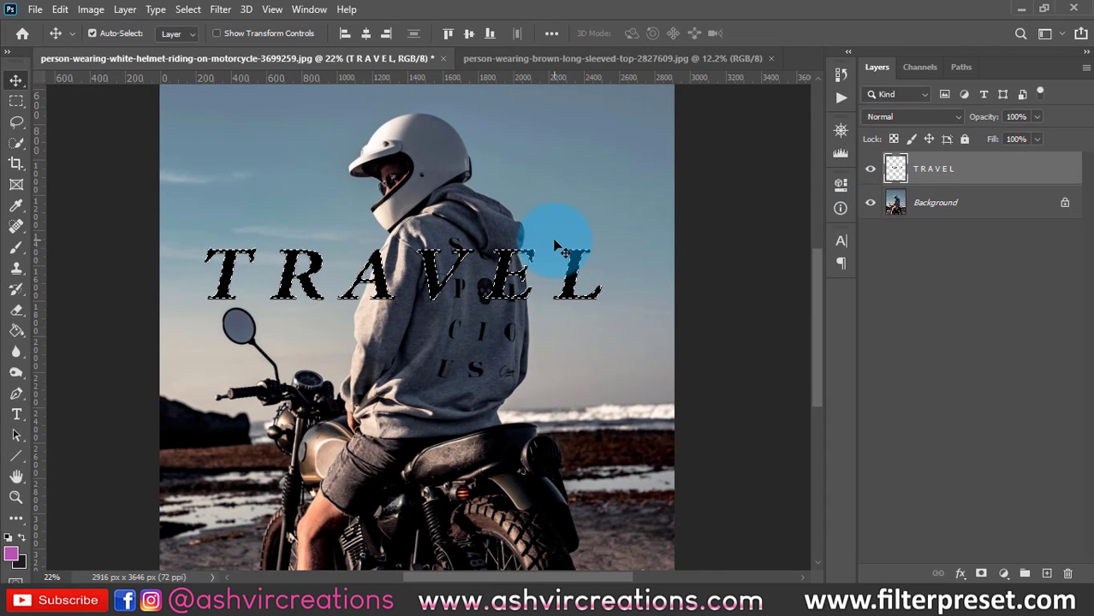
Hide the TRAVEL layer and add a Curves adjustment above the Background, masked by the lettering selection
left_click(869, 171)
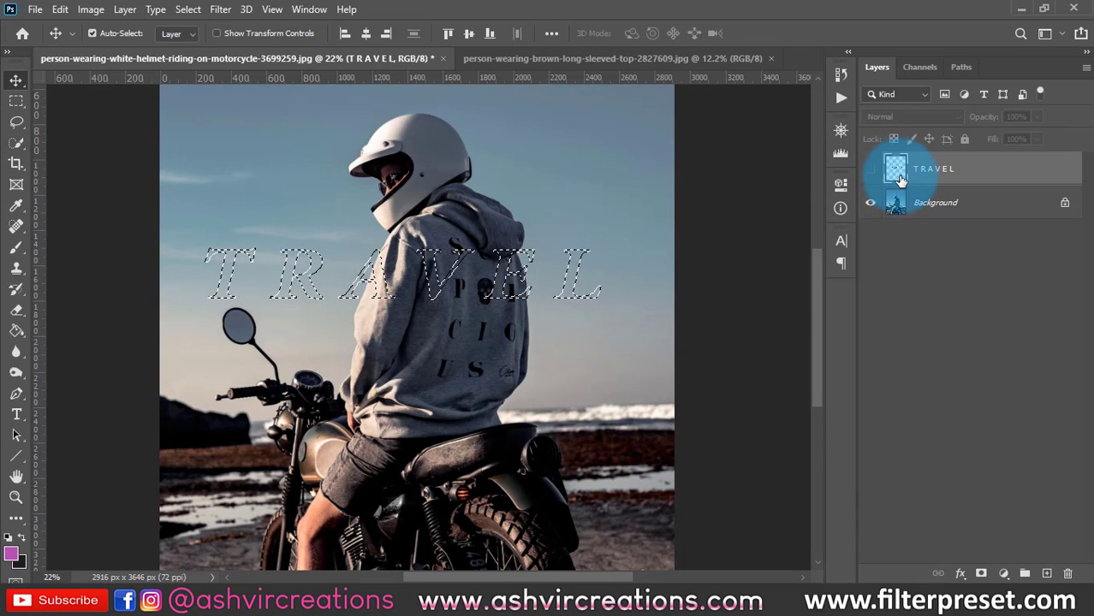
left_click(923, 202)
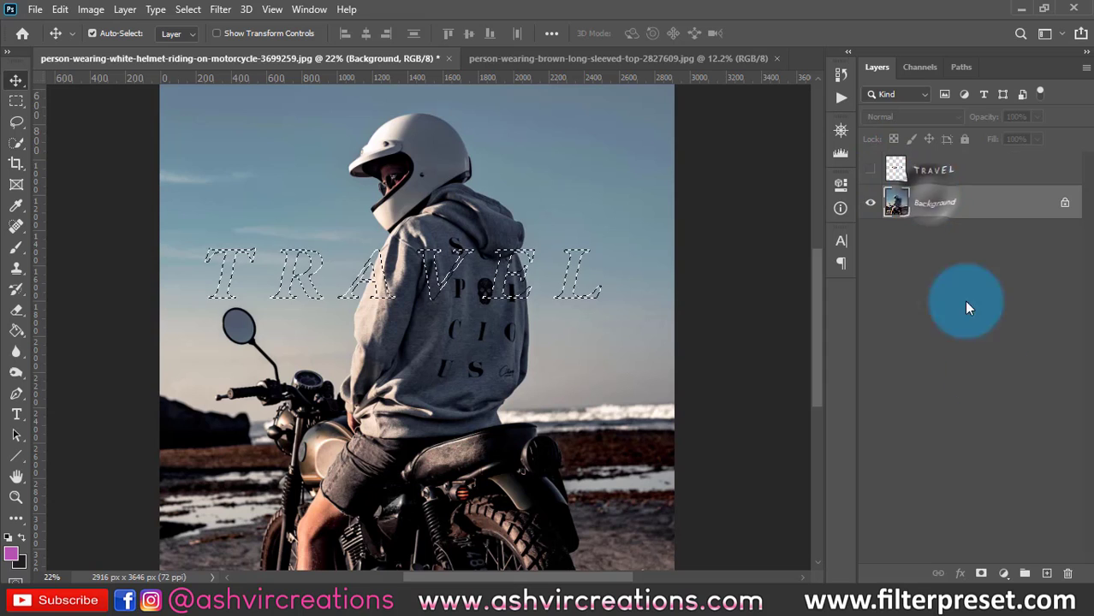
left_click(1003, 573)
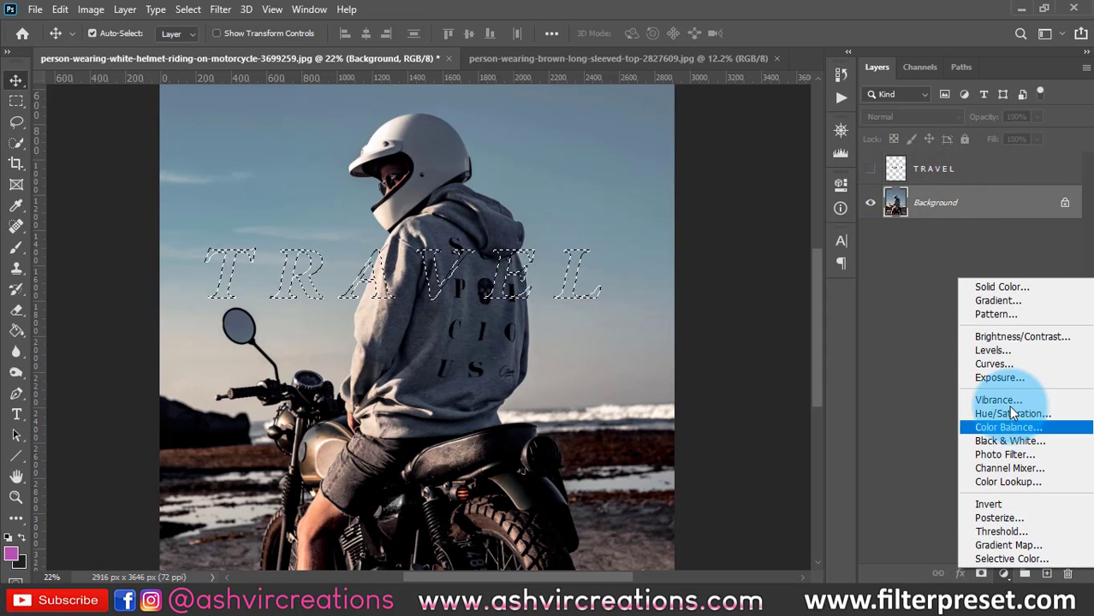
left_click(993, 364)
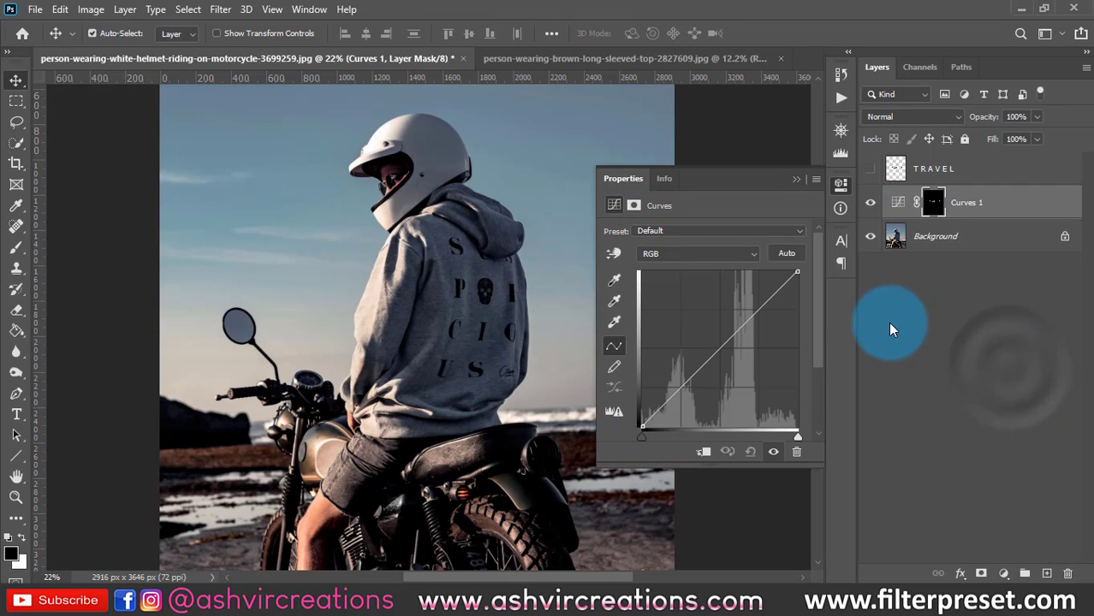
Lower the white end of the RGB curve to darken the photo inside the TRAVEL lettering
left_click_drag(799, 271, 820, 330)
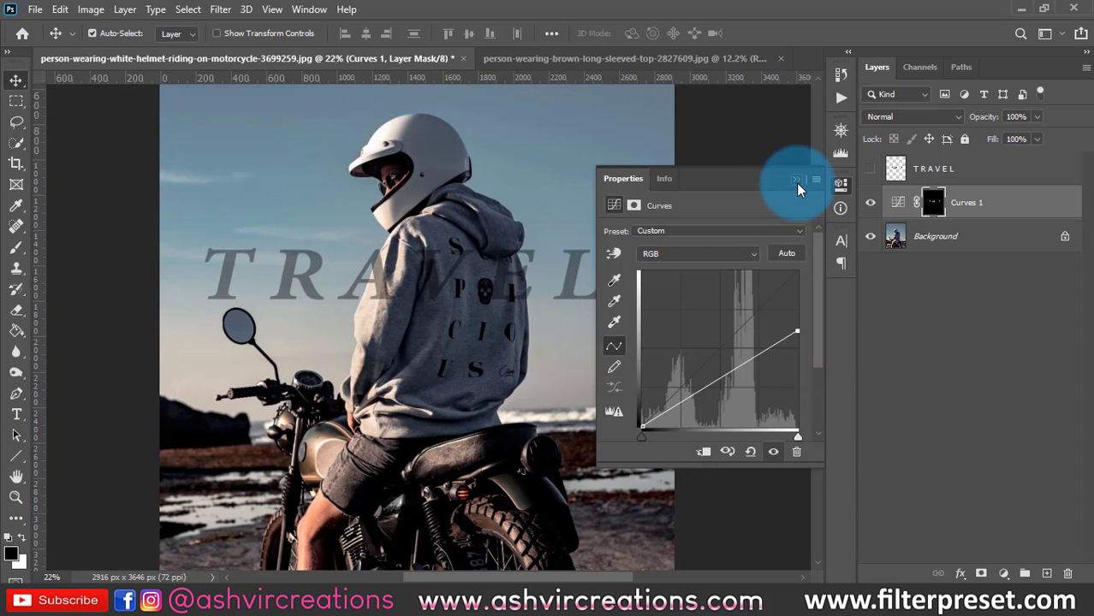
left_click(796, 181)
scroll(462, 320, "down", 7)
scroll(440, 319, "up", 6)
scroll(447, 328, "up", 3)
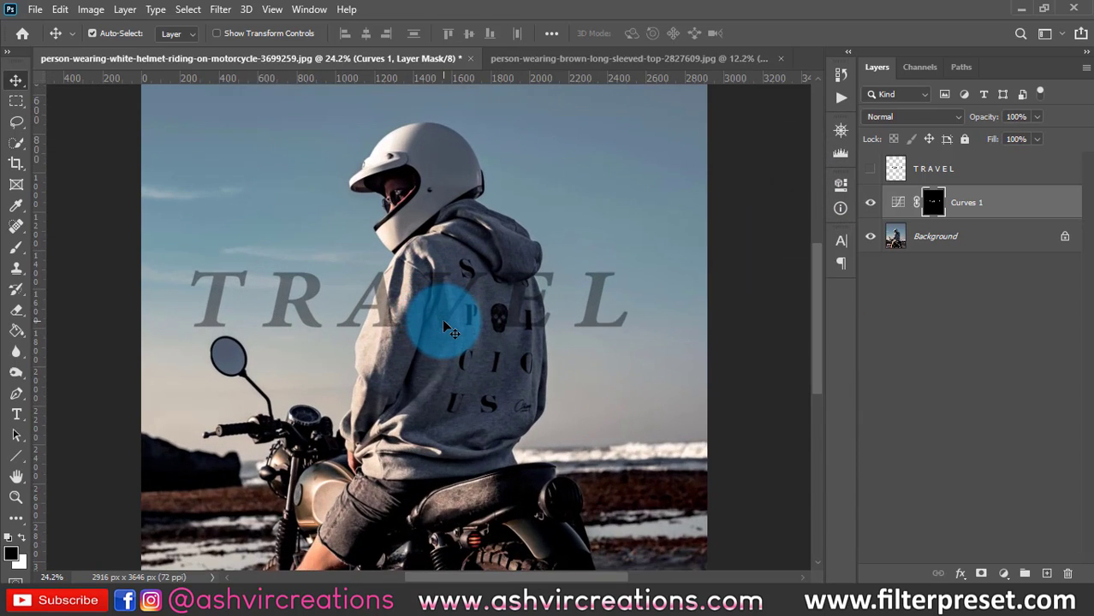
scroll(443, 295, "down", 2)
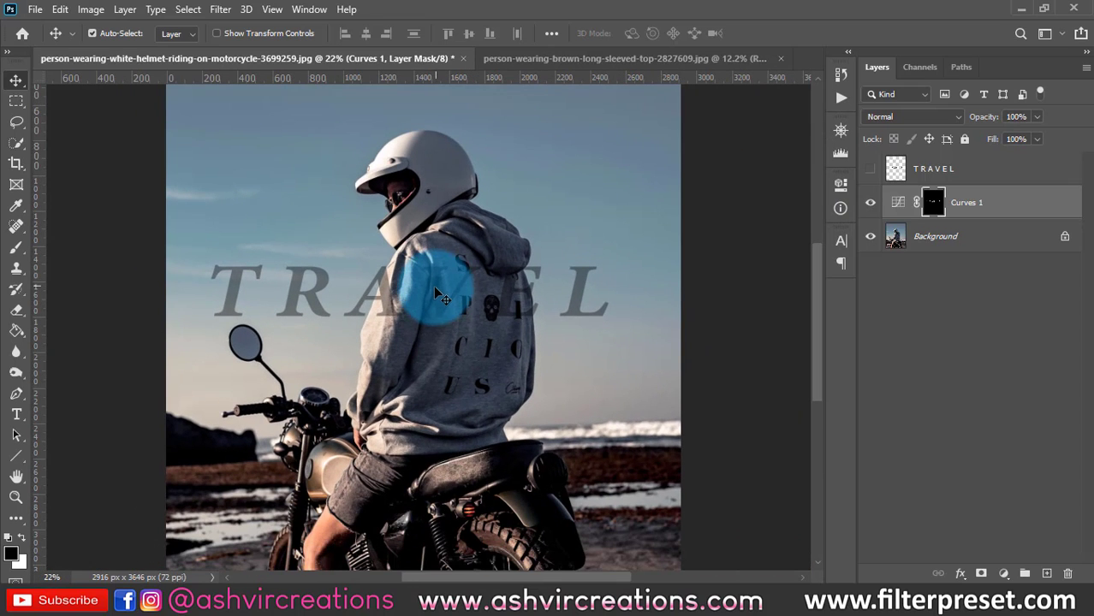
Shift the darkened TRAVEL lettering of the Curves 1 mask slightly up and to the right over the photo
mouse_move(436, 294)
left_mouse_down()
mouse_move(445, 299)
mouse_move(438, 291)
mouse_move(432, 311)
mouse_move(456, 304)
mouse_move(440, 308)
mouse_move(446, 296)
left_mouse_up()
scroll(435, 303, "down", 3)
scroll(435, 303, "up", 3)
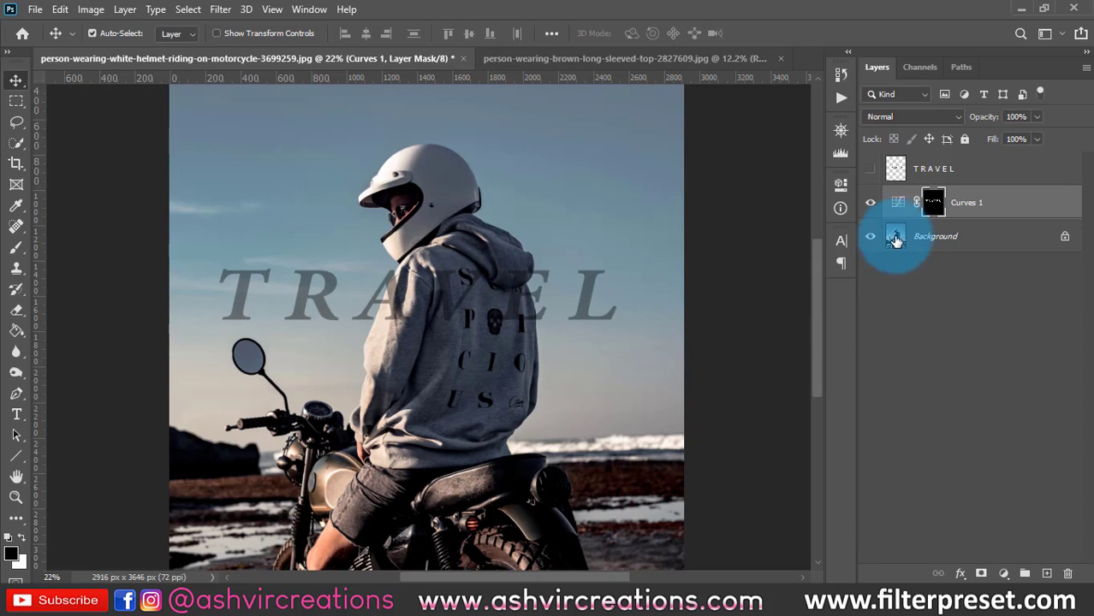
Hide the Curves 1 adjustment, then show the TRAVEL layer again and make it the active layer
left_click(872, 203)
left_click(871, 169)
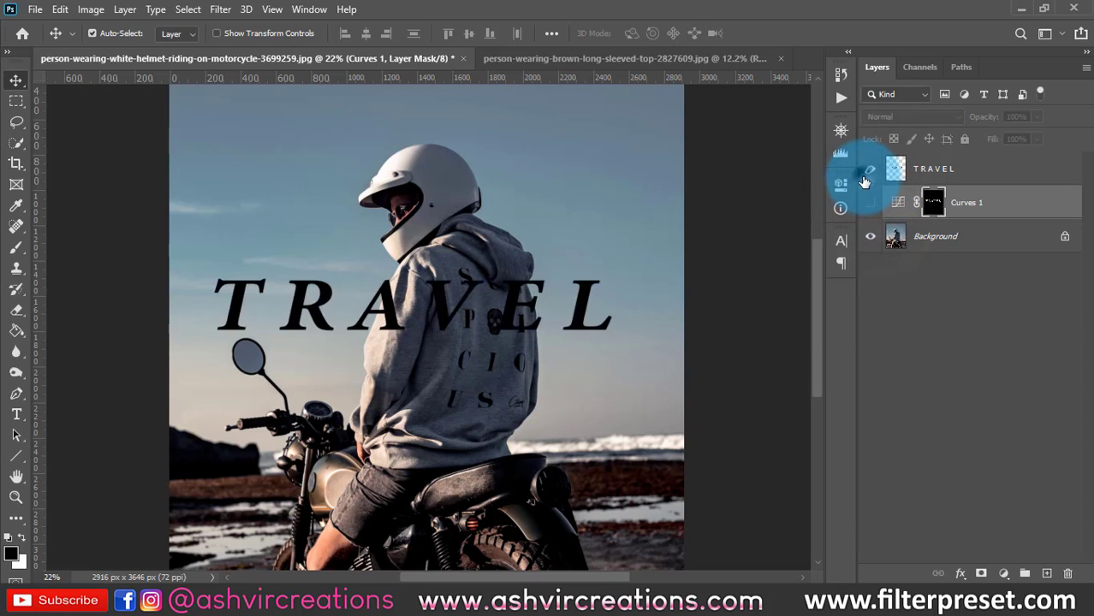
left_click(895, 169)
scroll(532, 350, "up", 3)
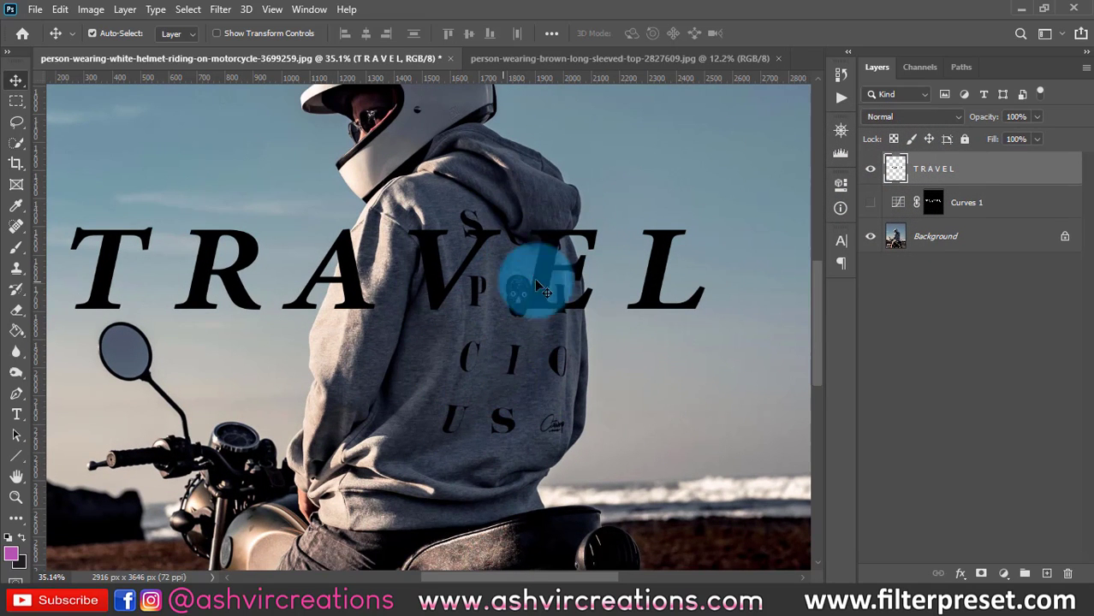
Select the rider's grey hoodie on the Background layer with the Quick Selection tool, covering the area behind the lettering
left_click(976, 239)
left_click(15, 142)
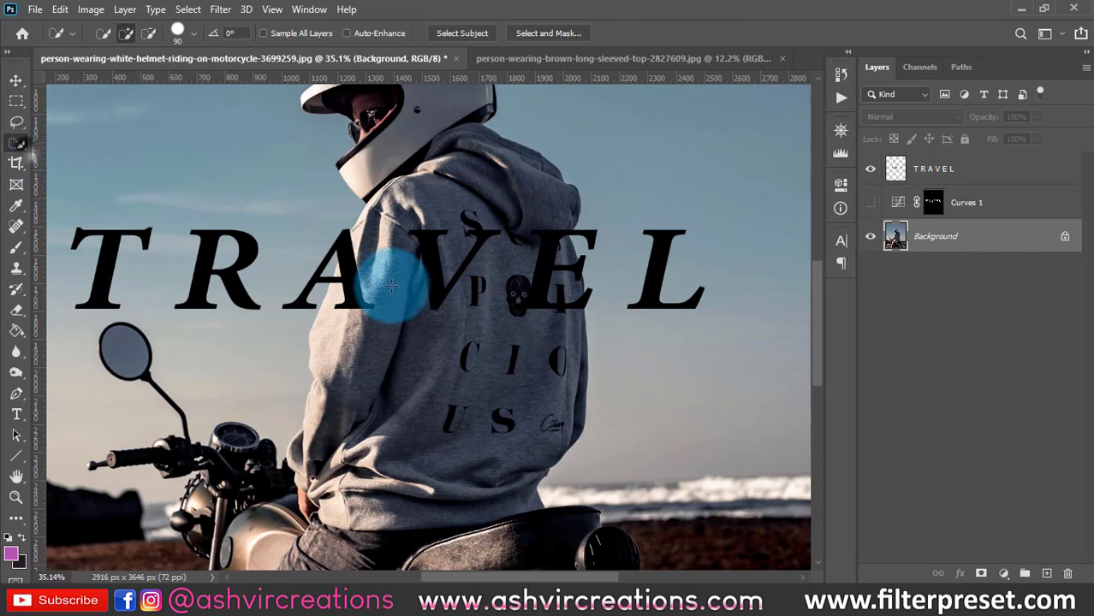
mouse_move(387, 265)
left_mouse_down()
mouse_move(403, 244)
mouse_move(354, 318)
left_mouse_up()
scroll(423, 321, "down", 2)
left_click_drag(472, 350, 476, 318)
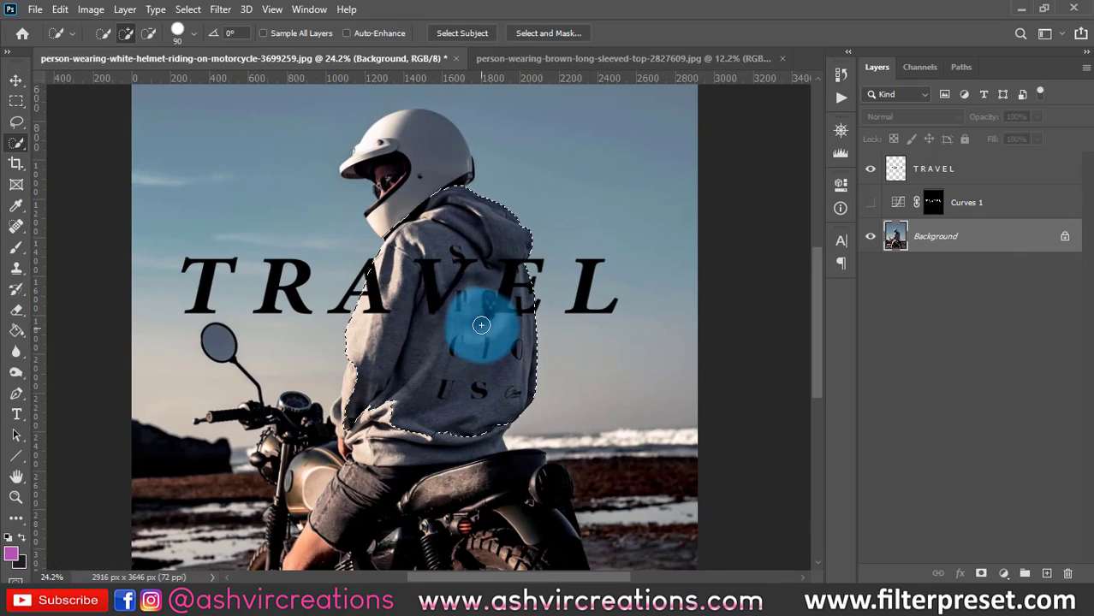
Inspect the hoodie selection by temporarily hiding the TRAVEL layer and showing it again
scroll(476, 318, "up", 4)
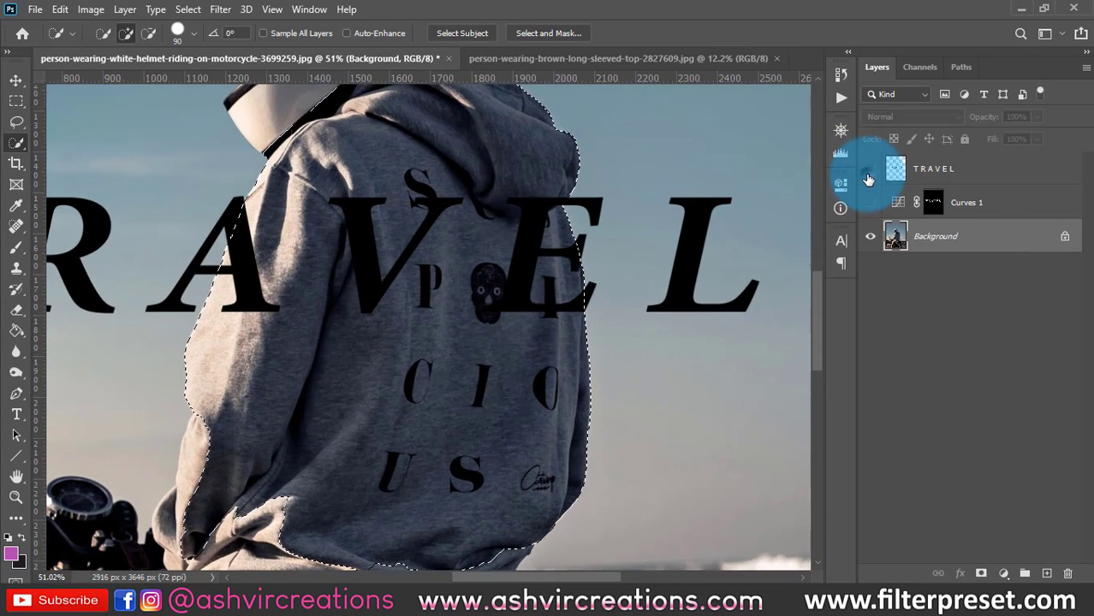
left_click(870, 169)
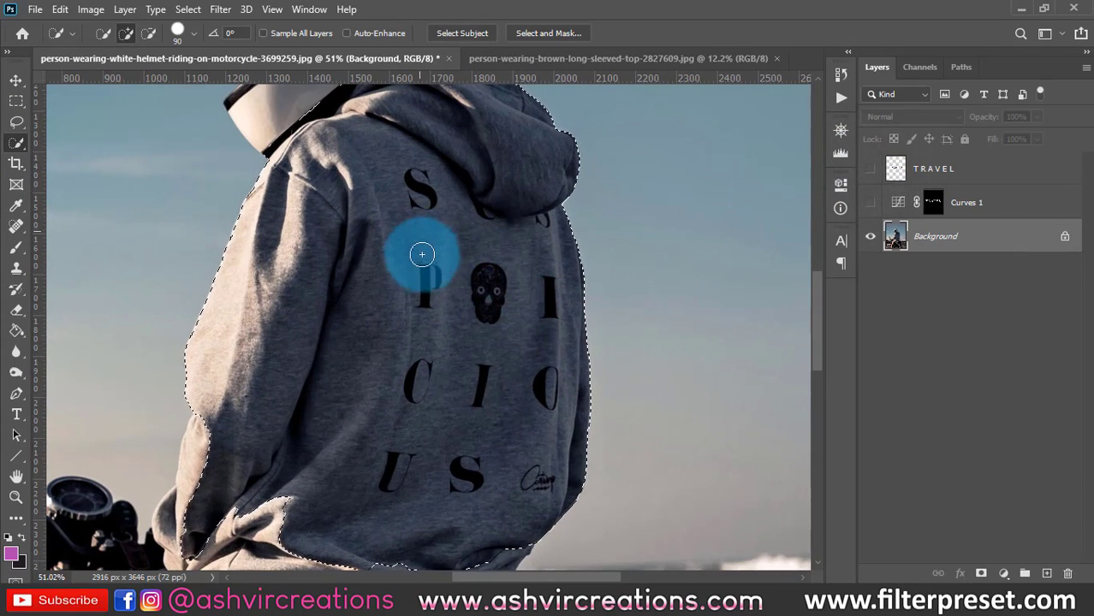
scroll(420, 253, "down", 3)
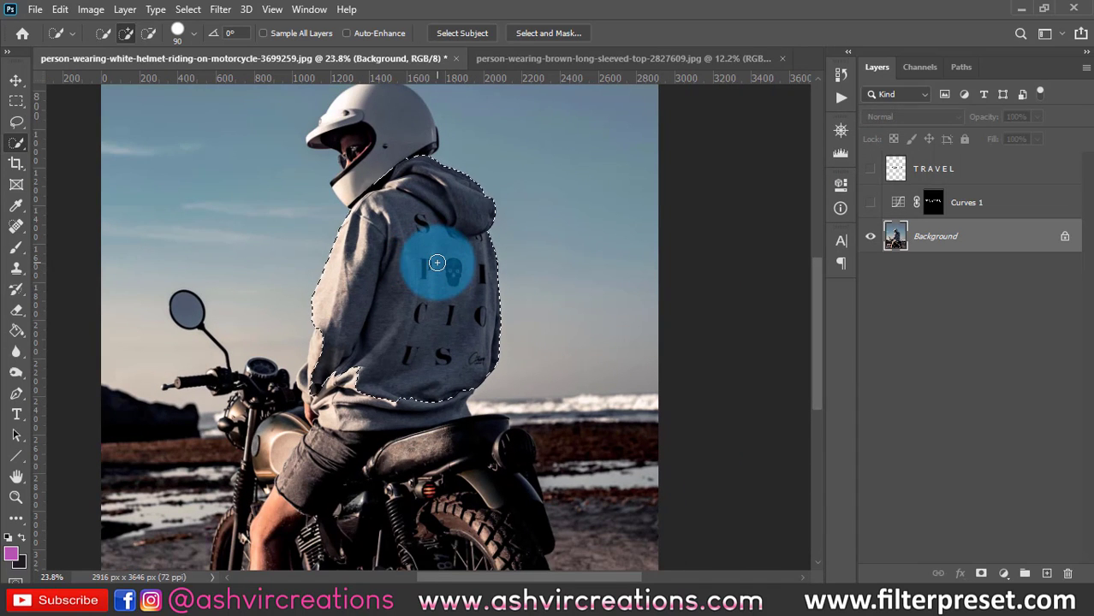
left_click(869, 171)
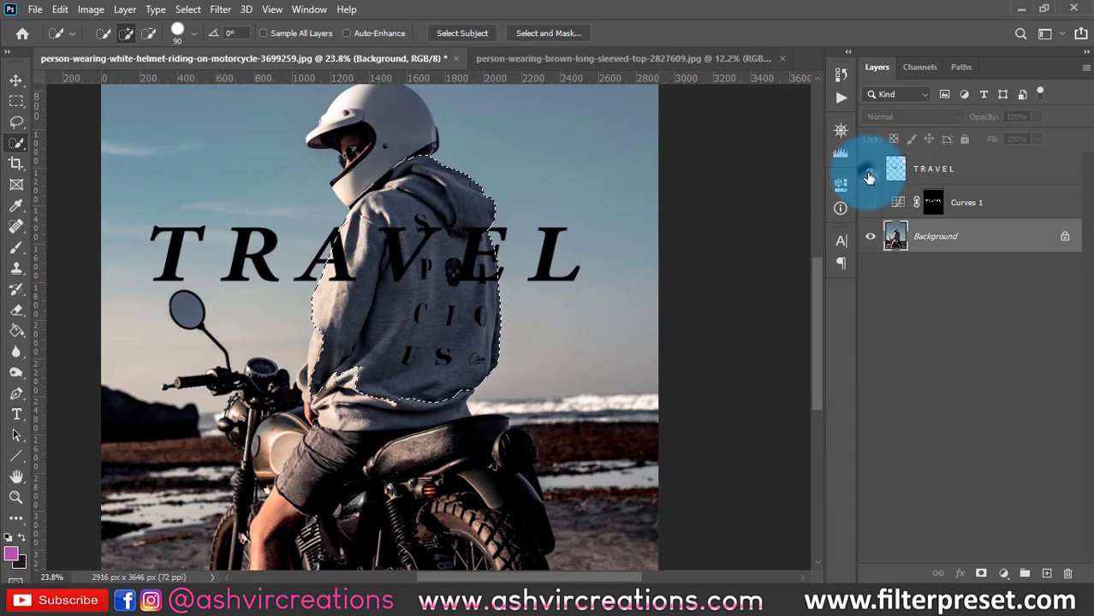
Cut the part of the TRAVEL lettering inside the hoodie selection onto its own new layer
left_click(932, 173)
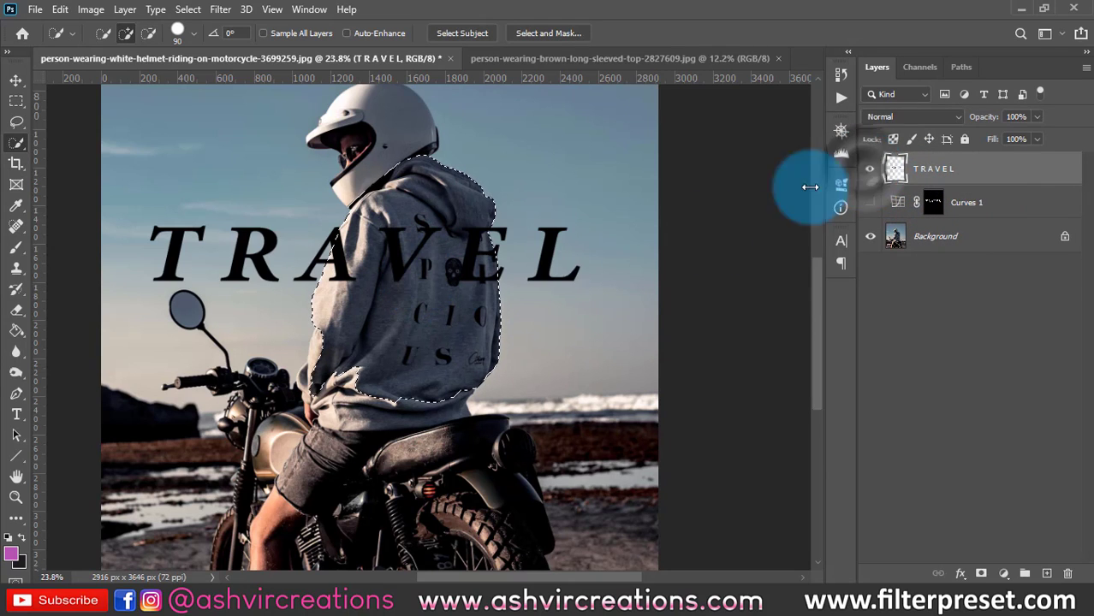
scroll(444, 275, "down", 2)
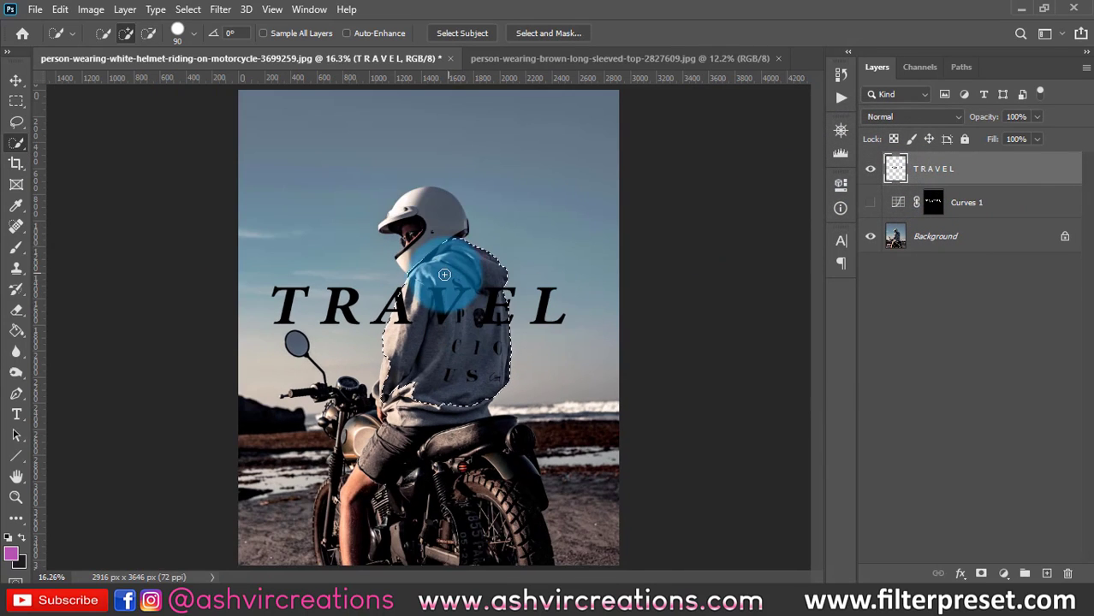
right_click(444, 294)
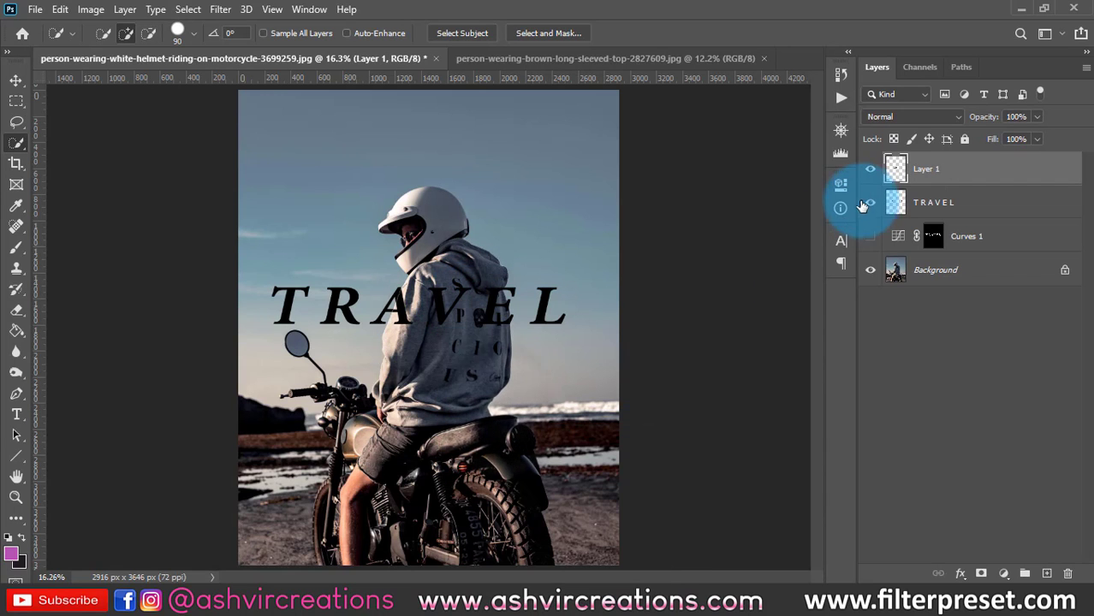
scroll(447, 313, "up", 3)
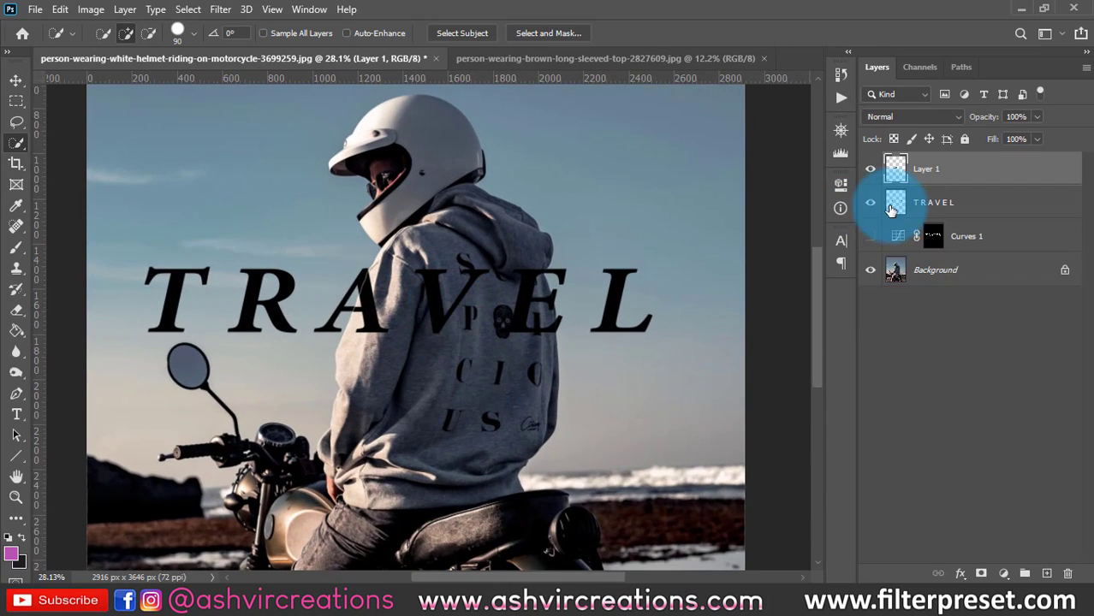
Toggle the visibility of the cut lettering layer and leave it hidden so the hoodie covers the text
left_click(872, 172)
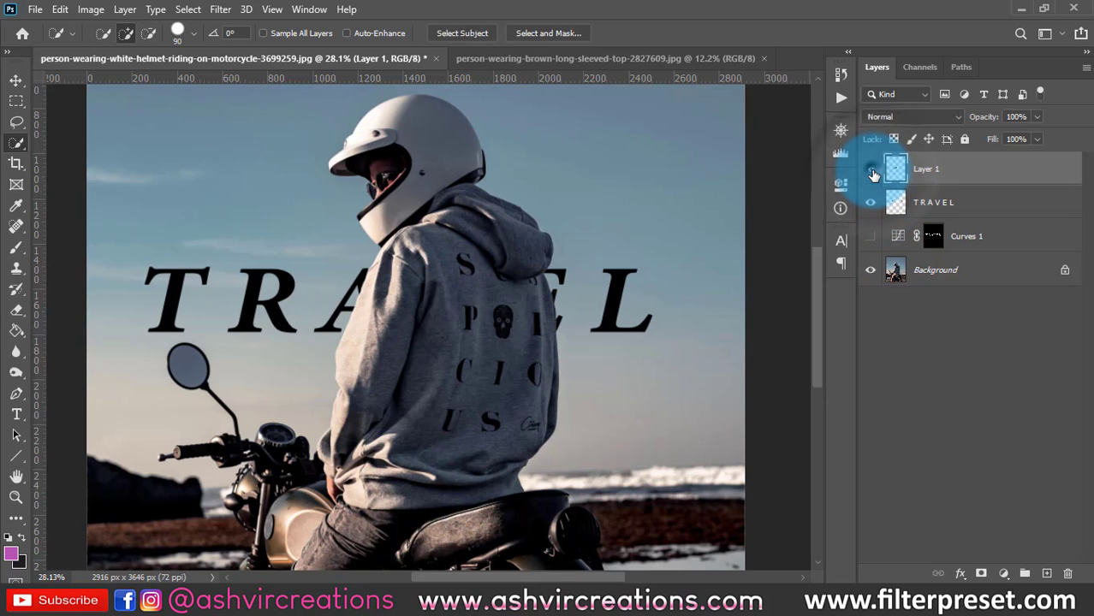
left_click(872, 173)
left_click(873, 174)
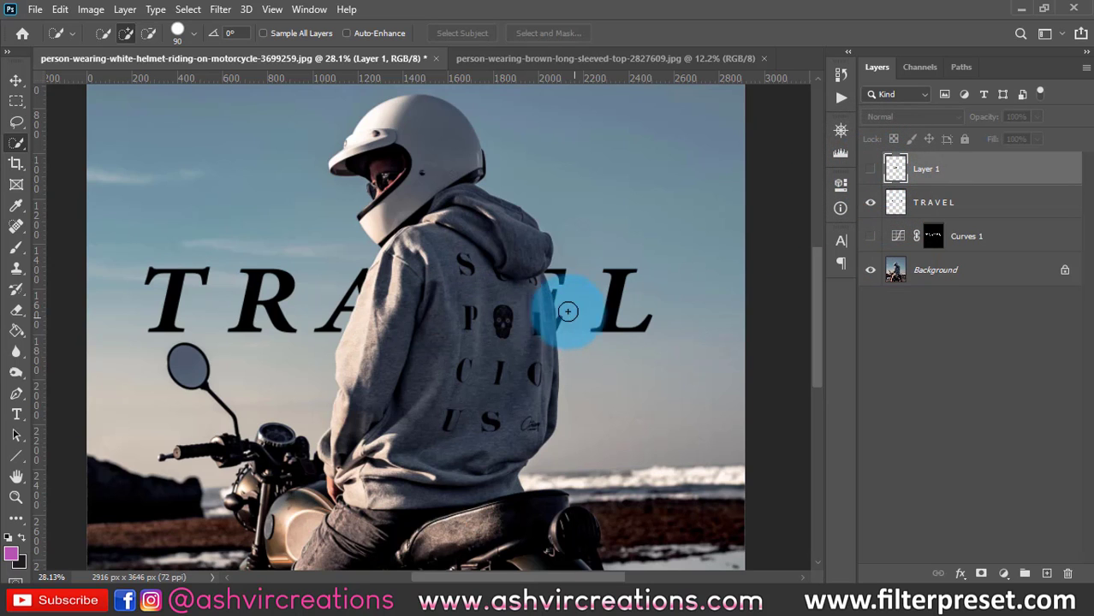
scroll(556, 306, "down", 4)
scroll(341, 308, "up", 3)
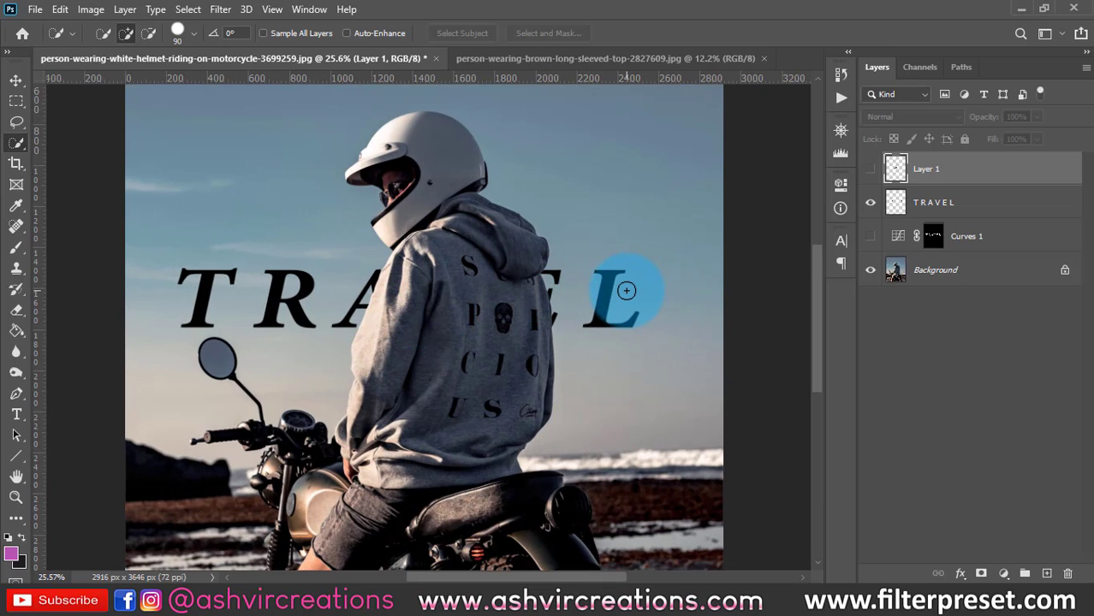
Open the blending options of the TRAVEL layer and enable a Drop Shadow on it
left_click(964, 198)
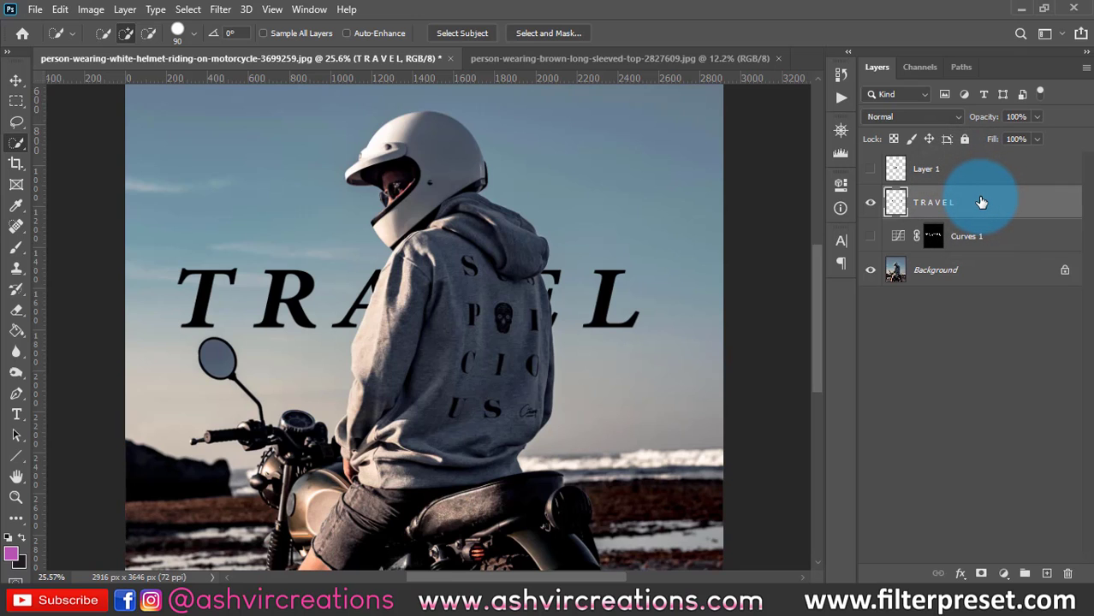
right_click(979, 202)
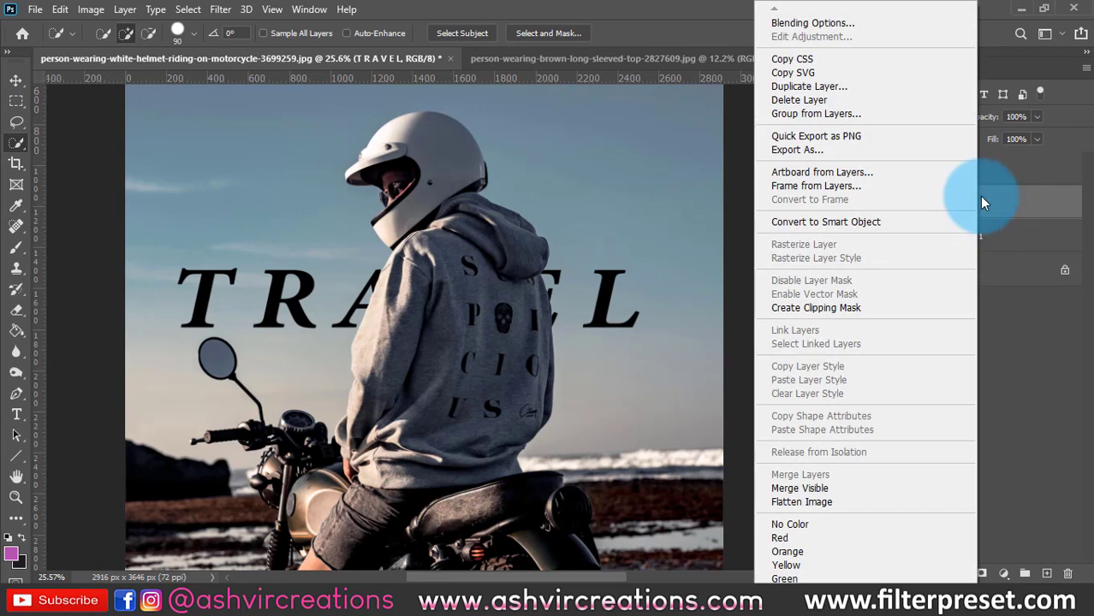
left_click(841, 27)
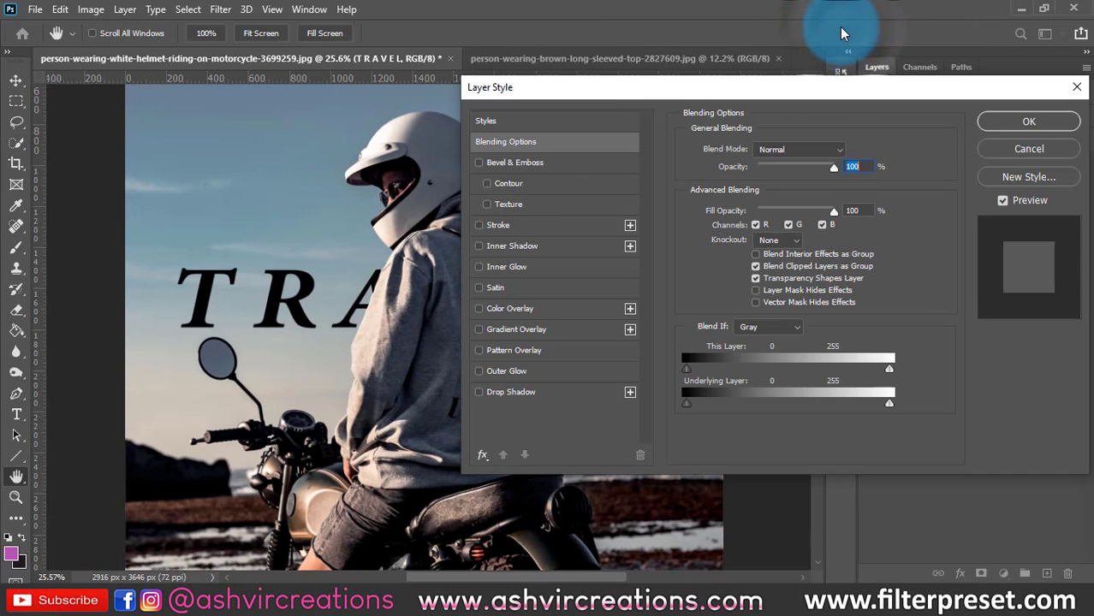
left_click(510, 394)
left_click_drag(624, 86, 634, 72)
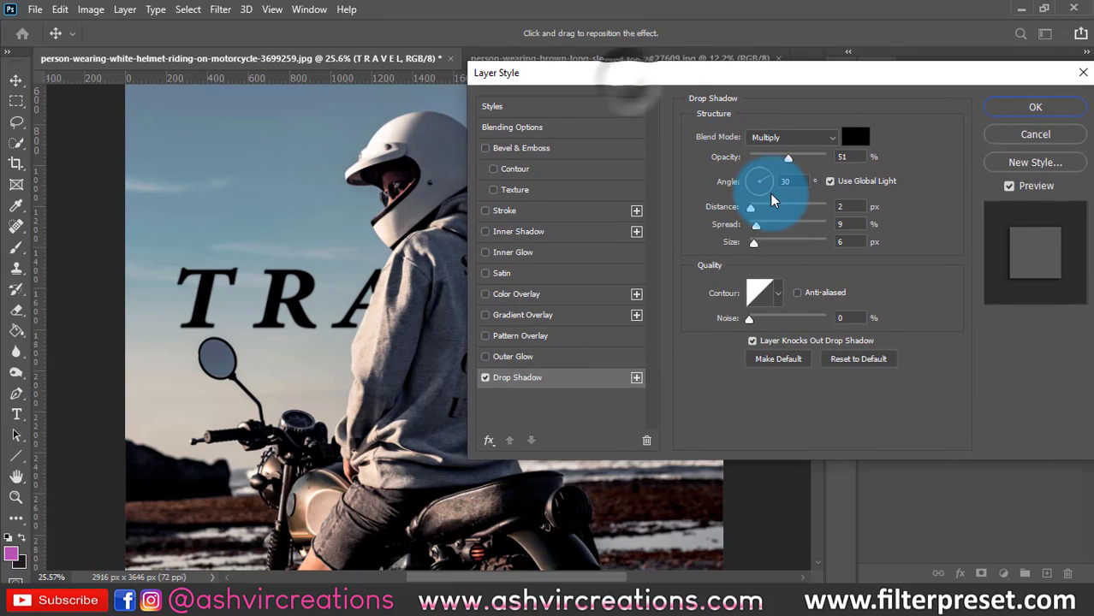
Set the drop shadow's angle to 50°, its opacity to 38% and its distance to 16 px
mouse_move(770, 194)
left_mouse_down()
mouse_move(757, 166)
mouse_move(776, 208)
left_mouse_up()
left_click_drag(786, 79, 928, 45)
left_click_drag(935, 117, 915, 119)
left_click_drag(912, 167, 899, 165)
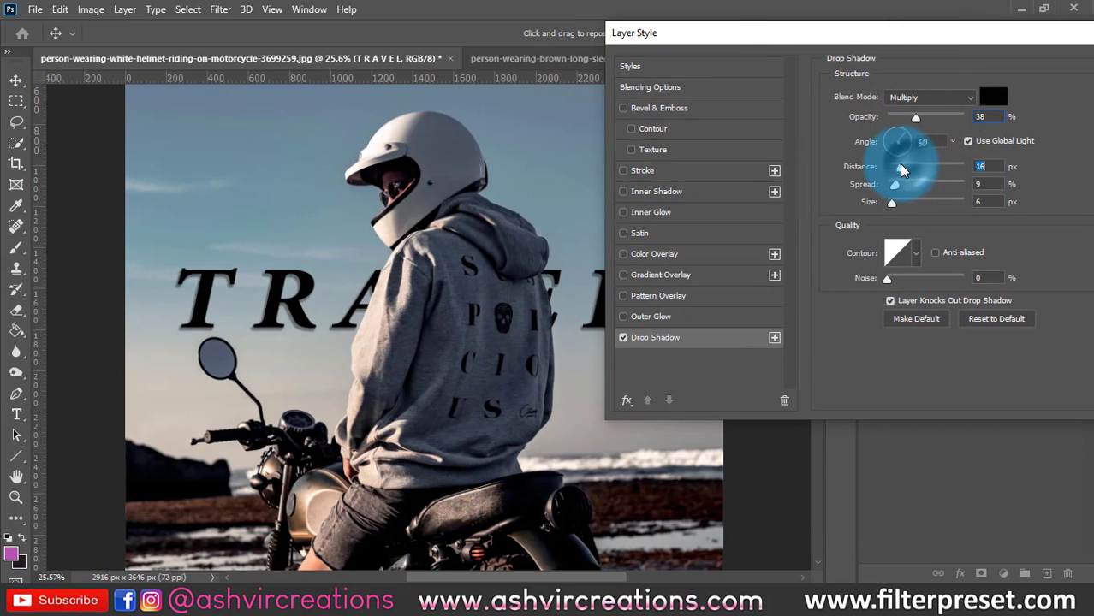
Enable Bevel & Emboss with 97% highlight opacity, a light angle of 91° and an altitude of 42°
left_click(692, 110)
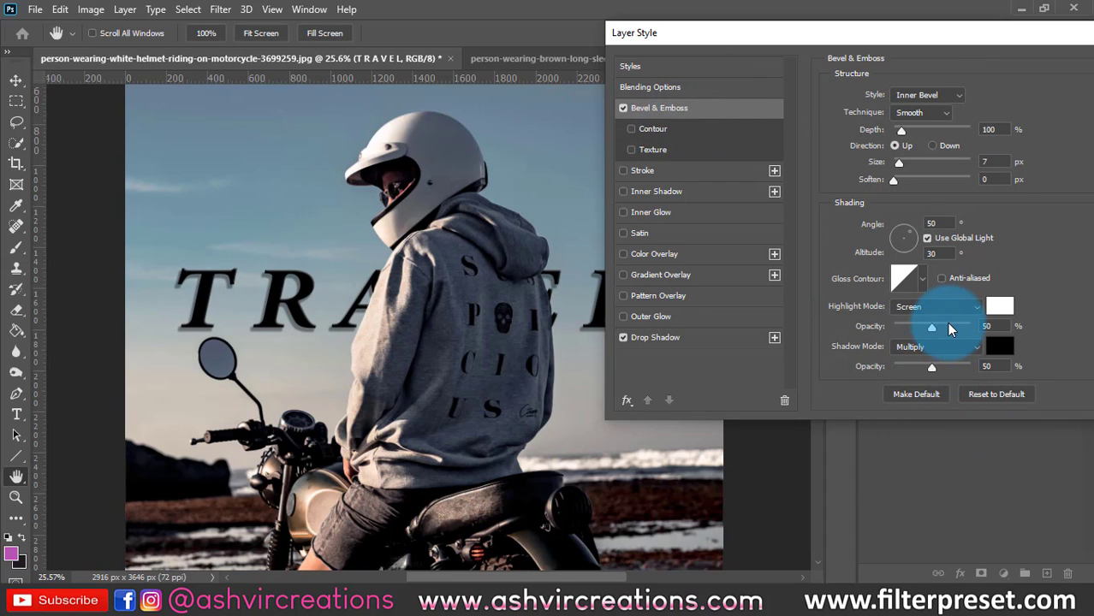
left_click_drag(948, 329, 968, 331)
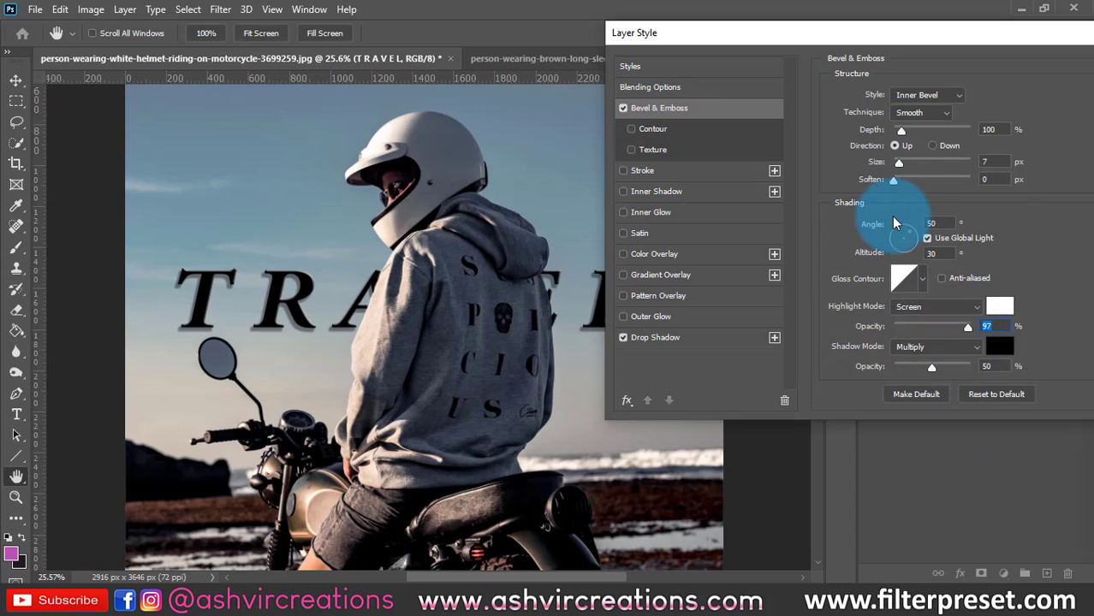
left_click_drag(895, 223, 907, 237)
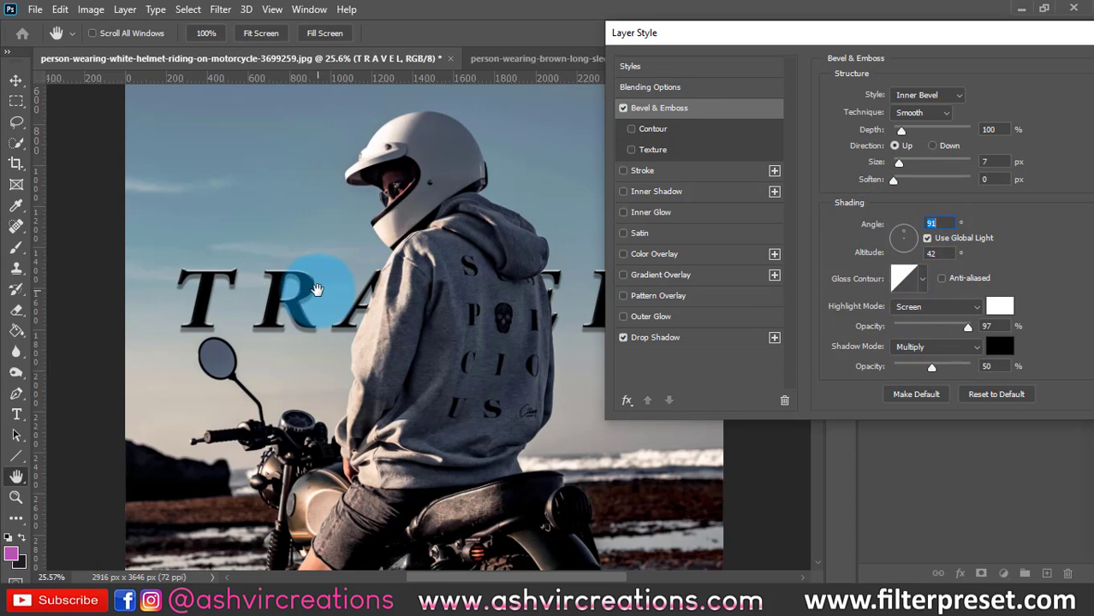
Change the bevel style to Emboss and set its size to 18 px, judging it on the enlarged letters
key("ctrl+plus")
key("ctrl+plus")
key("ctrl+plus")
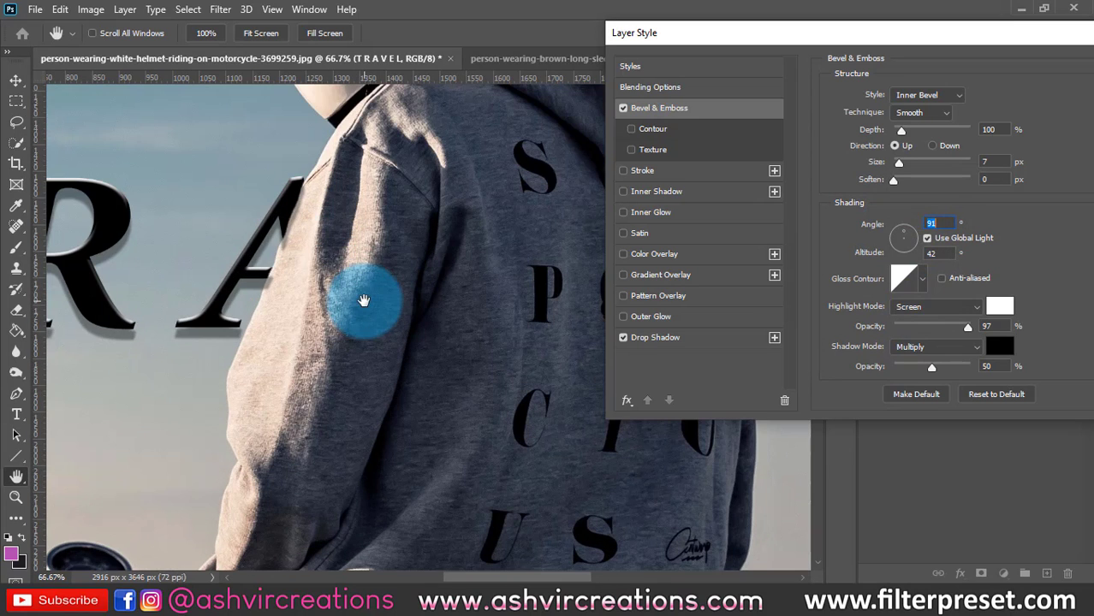
left_click_drag(276, 259, 587, 324)
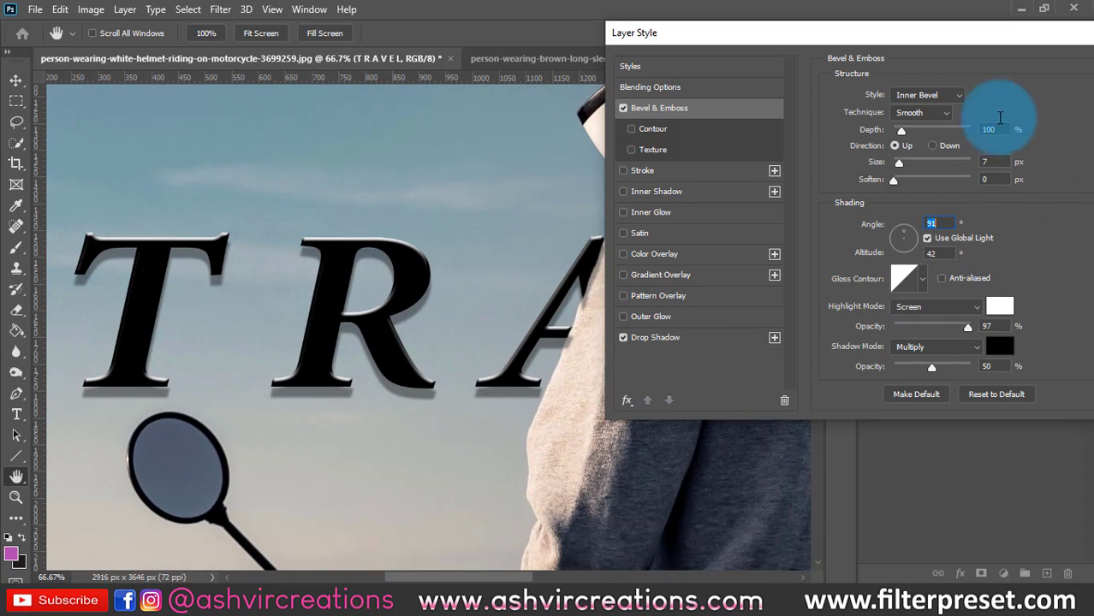
left_click(928, 95)
left_click(917, 113)
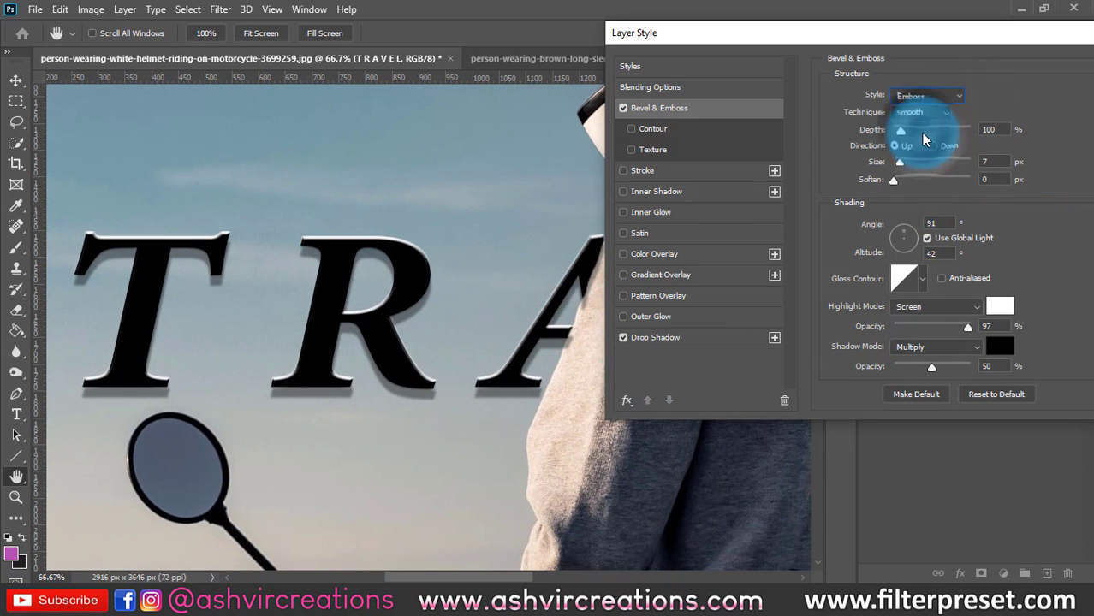
left_click_drag(900, 162, 910, 163)
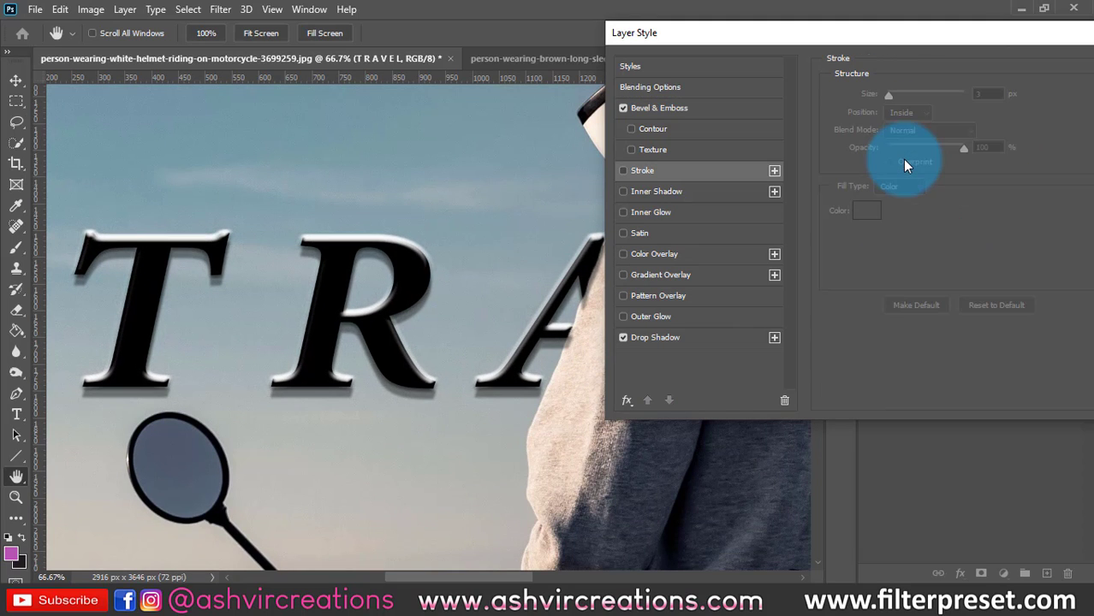
left_click(708, 108)
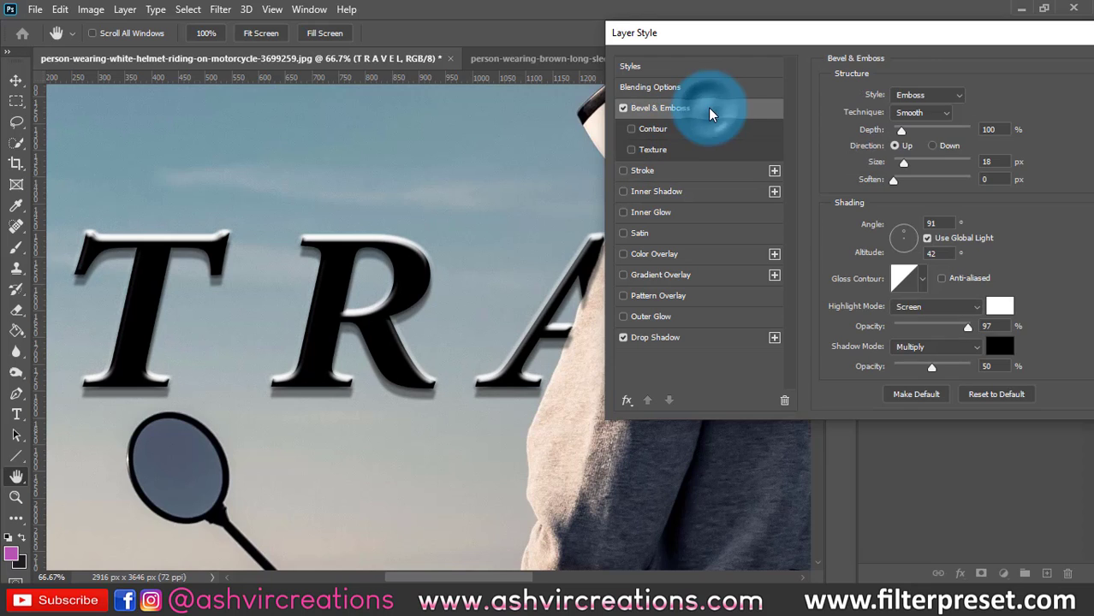
Set the bevel's shadow opacity to 10% and apply the layer style to the TRAVEL layer
key("ctrl+minus")
key("ctrl+minus")
key("ctrl+minus")
key("ctrl+minus")
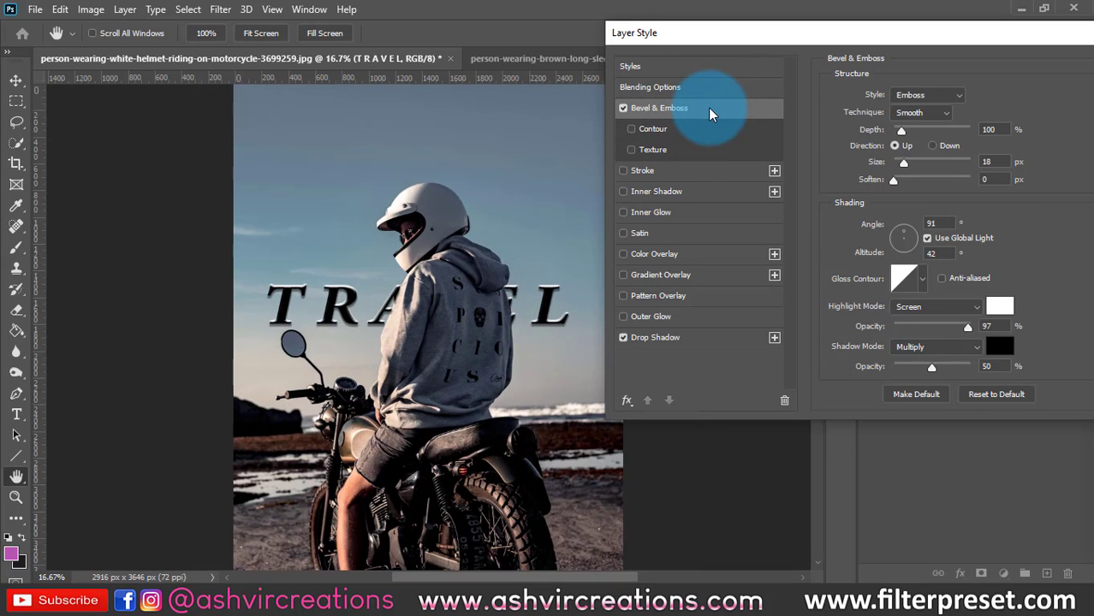
left_click_drag(929, 29, 728, 142)
left_click(957, 168)
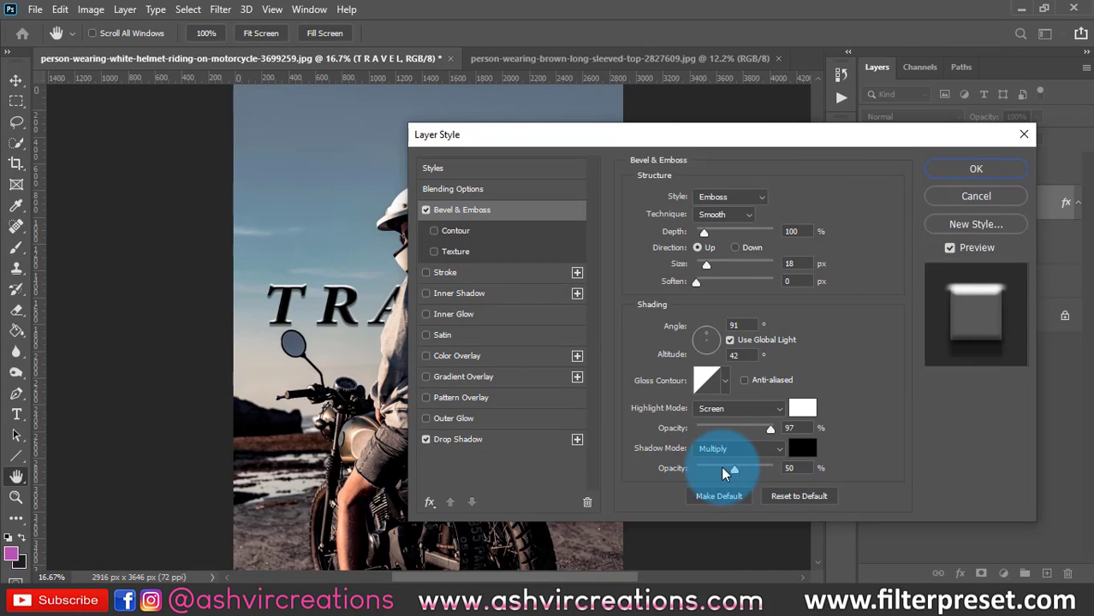
left_click_drag(712, 469, 705, 469)
left_click(854, 285)
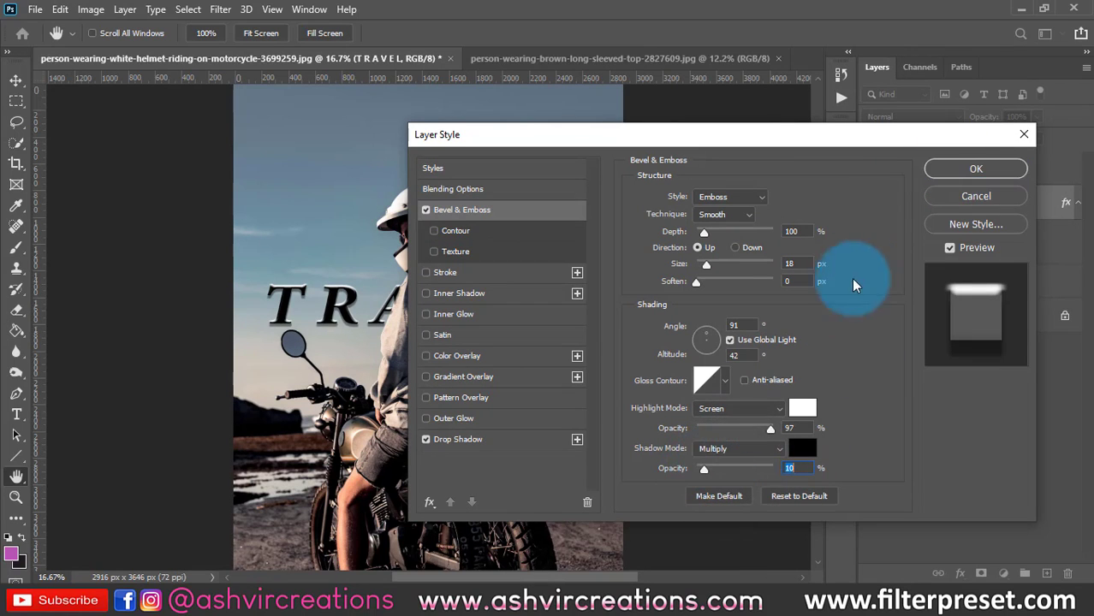
left_click(956, 168)
Show Layer 1 with the cut letter parts over the hoodie again and make it the active layer
key("w")
scroll(423, 312, "up", 2)
scroll(423, 311, "down", 3)
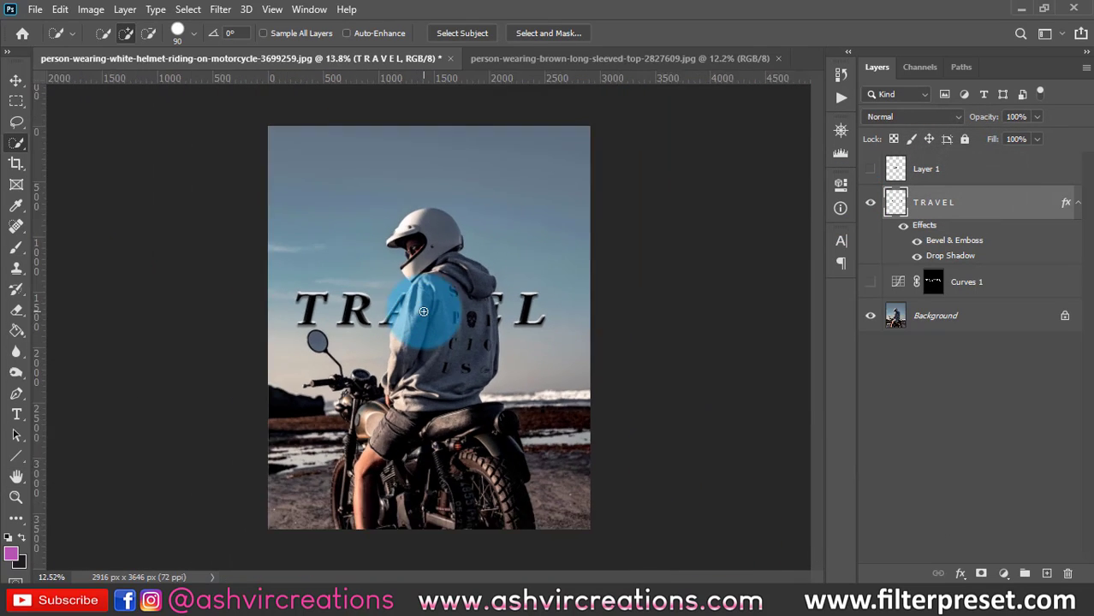
scroll(423, 312, "down", 1)
scroll(432, 330, "up", 4)
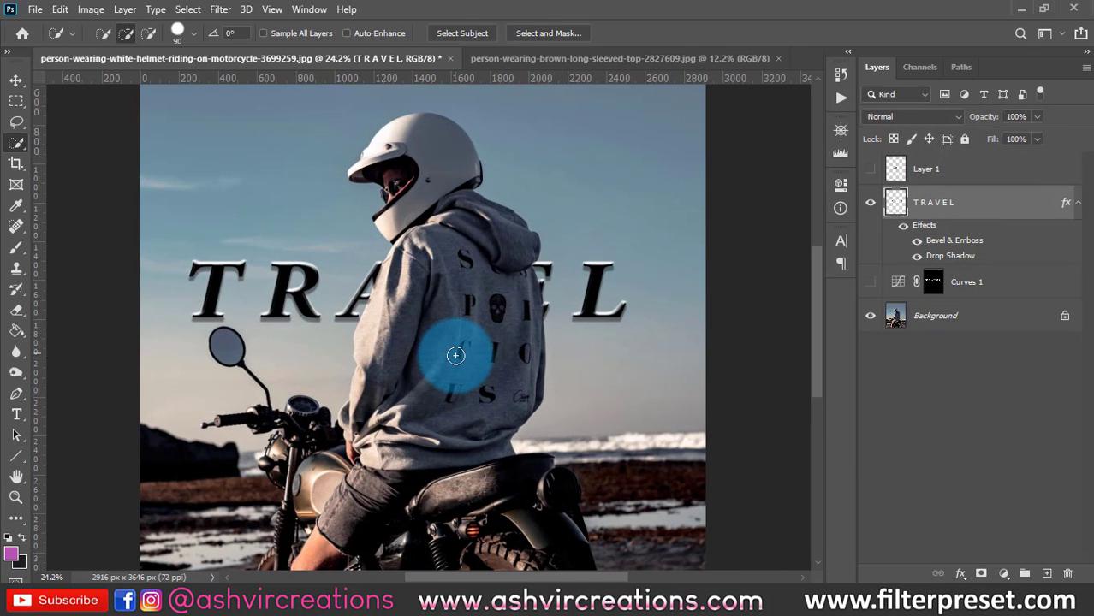
left_click(871, 168)
left_click(905, 171)
scroll(484, 263, "up", 5)
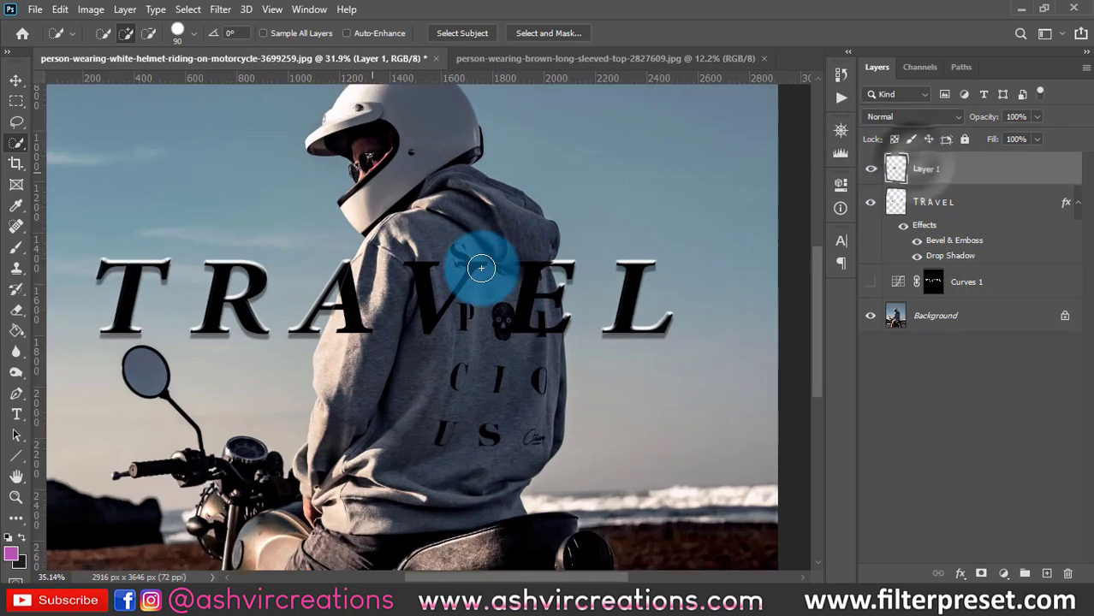
Load the cut letter parts on Layer 1 as a selection and hide that layer
left_click(871, 168)
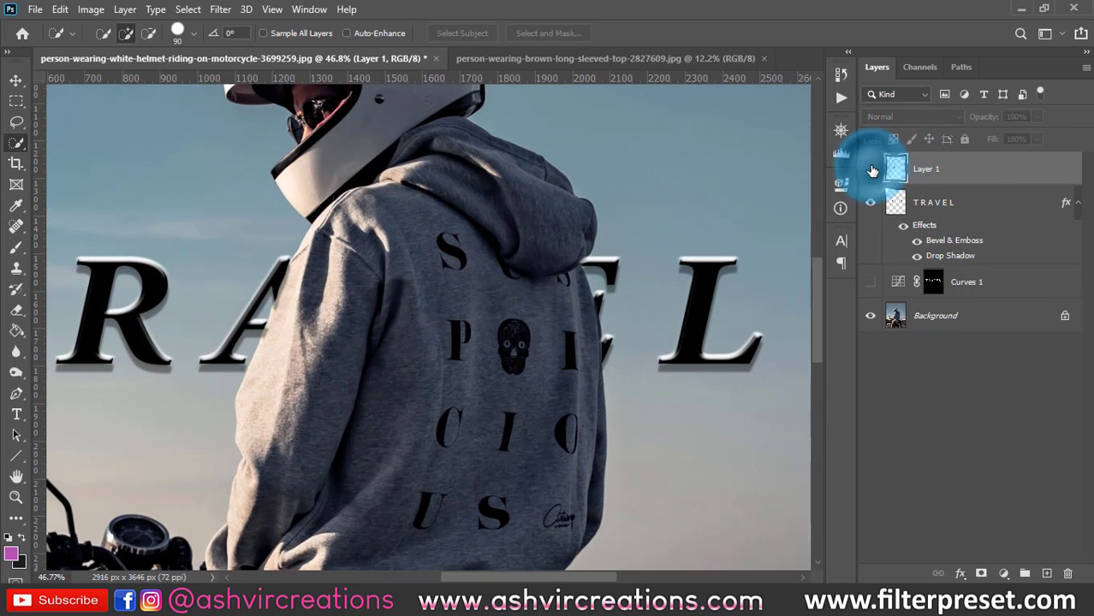
left_click(870, 169)
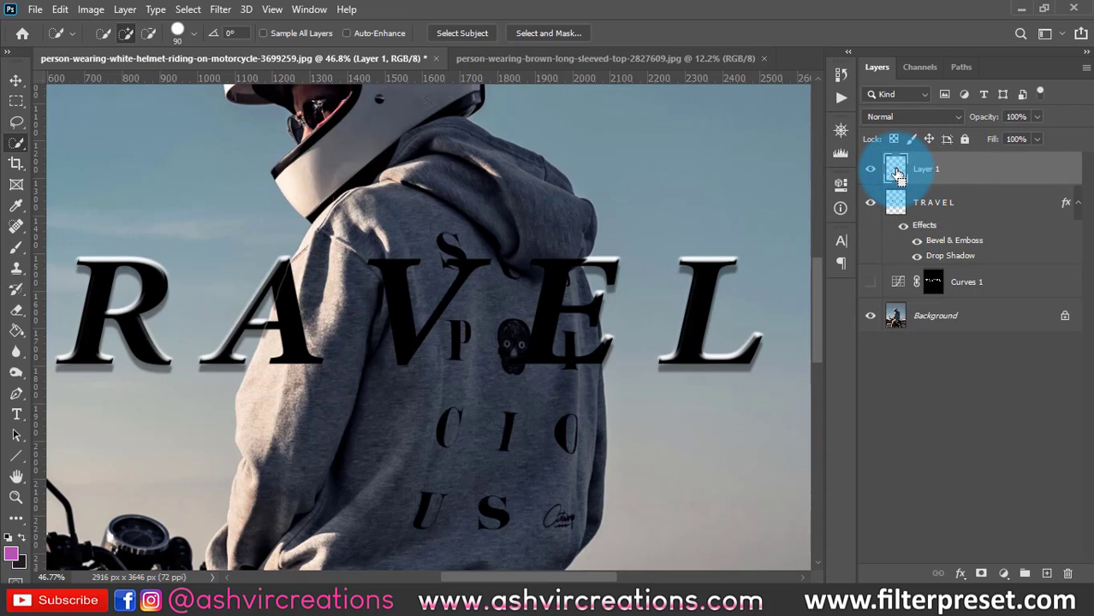
left_click(897, 171, "ctrl")
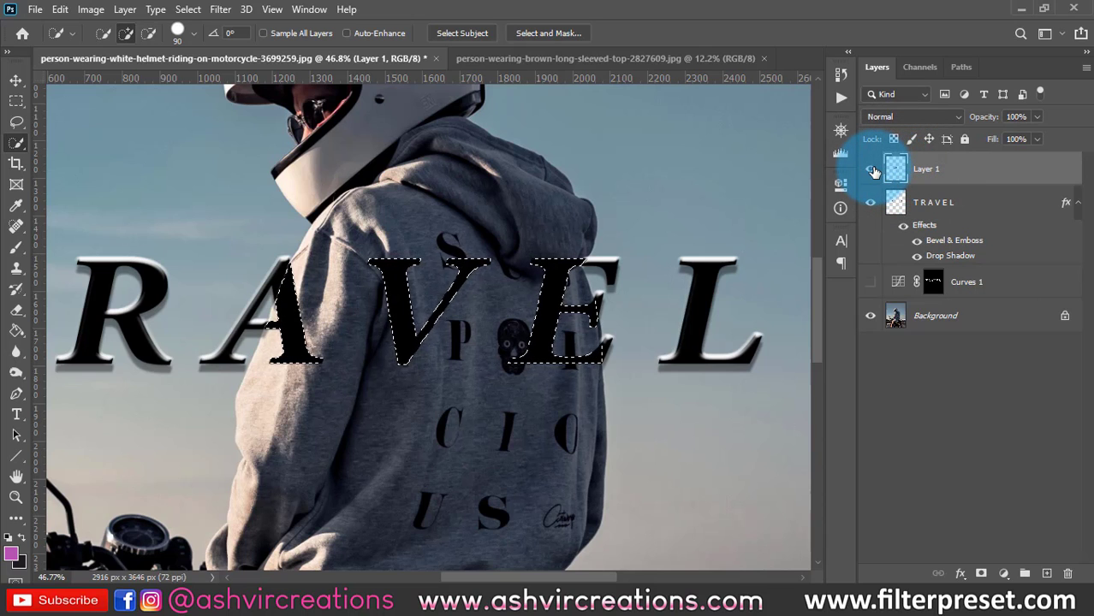
left_click(872, 170)
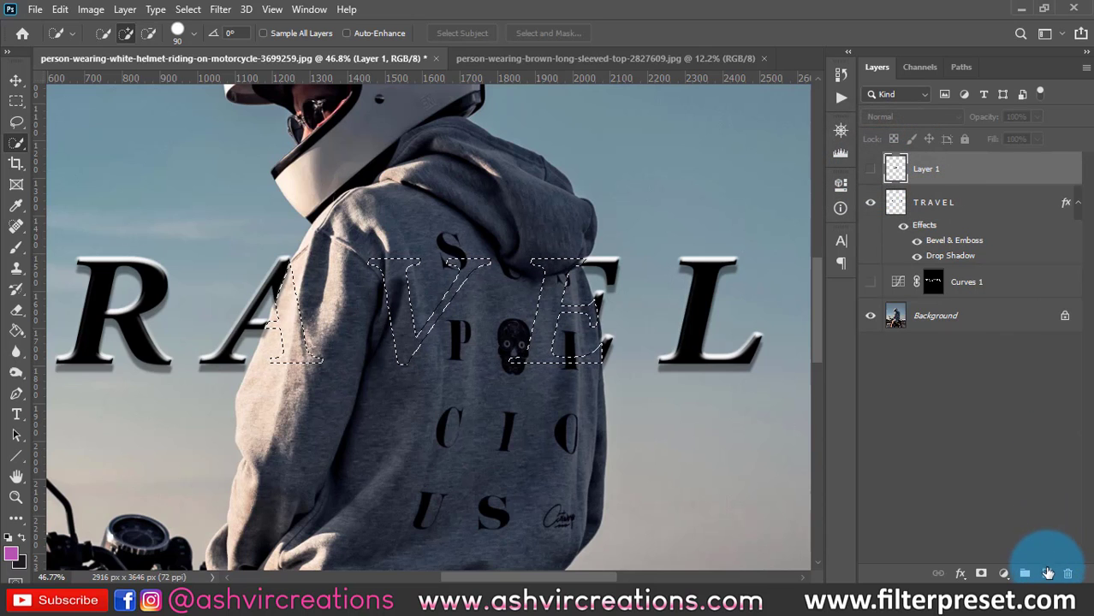
Add a new layer, fill the selected letter parts over the hoodie with white (ffffff), and clear the selection
left_click(1047, 574)
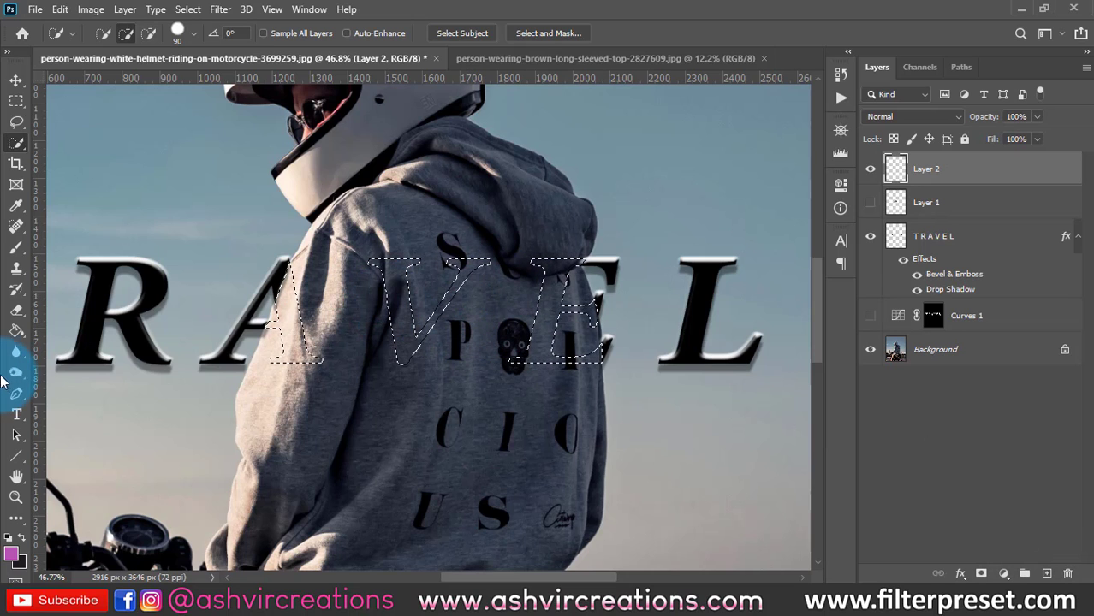
left_click(16, 332)
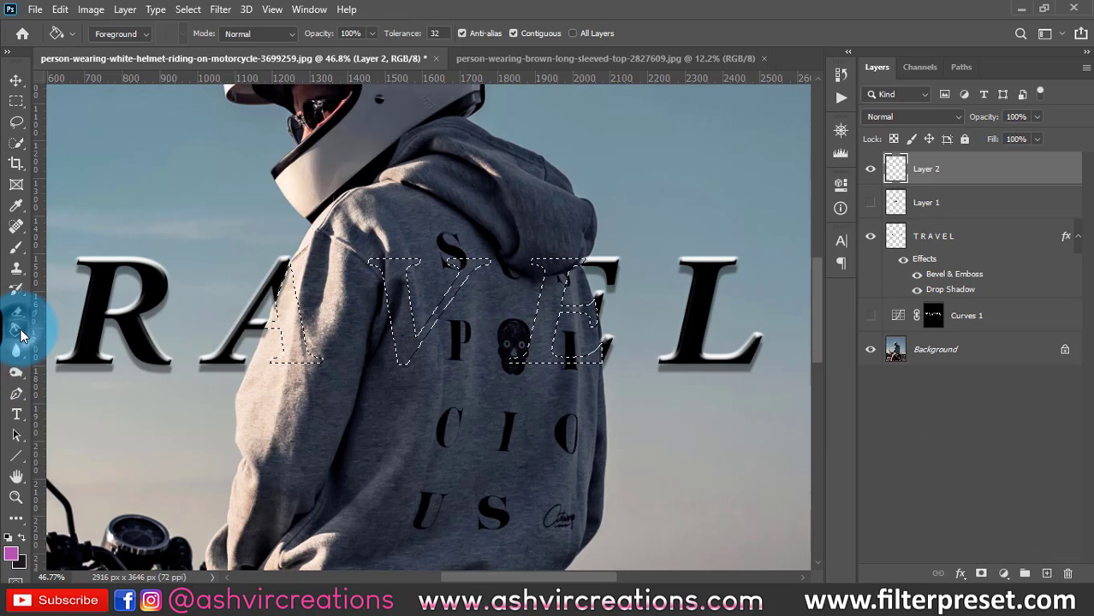
left_click(12, 555)
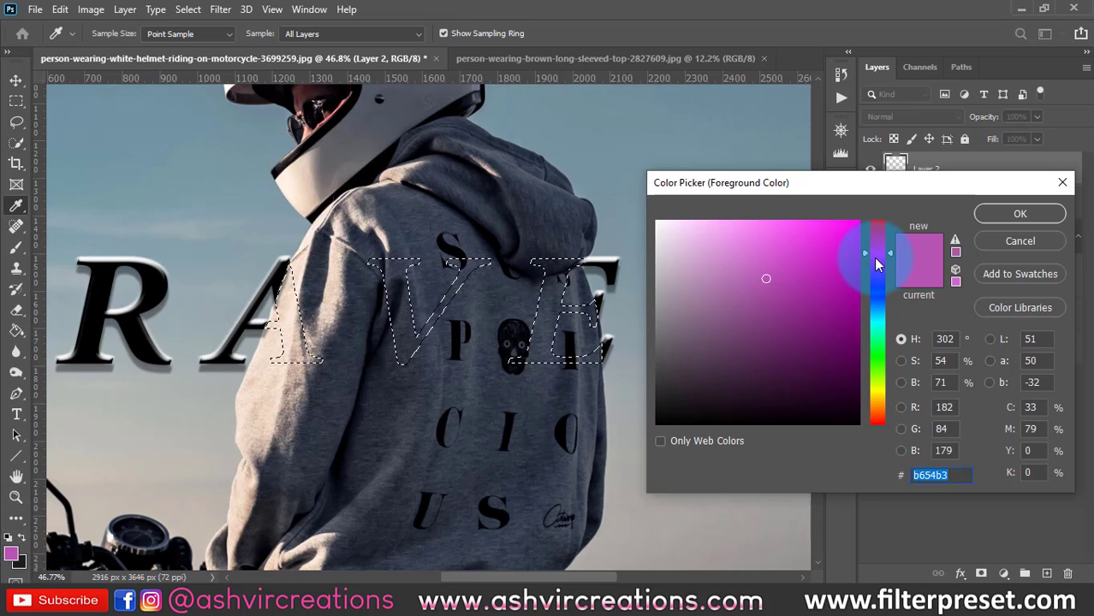
mouse_move(873, 258)
left_mouse_down()
mouse_move(870, 354)
mouse_move(873, 295)
left_mouse_up()
left_click_drag(704, 257, 646, 179)
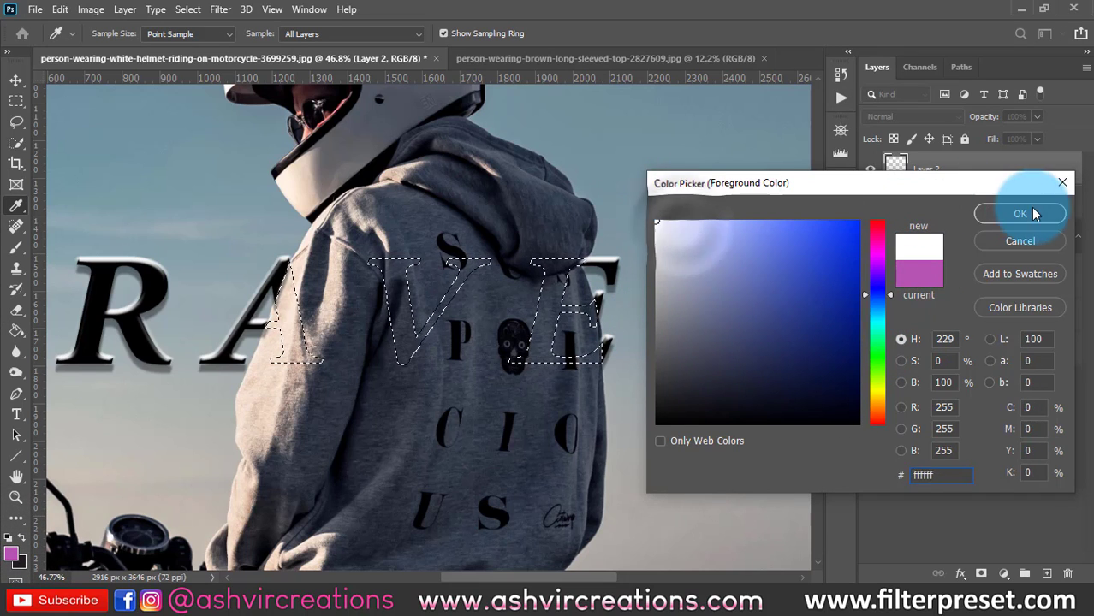
left_click(1011, 215)
left_click(530, 314)
scroll(532, 317, "down", 3)
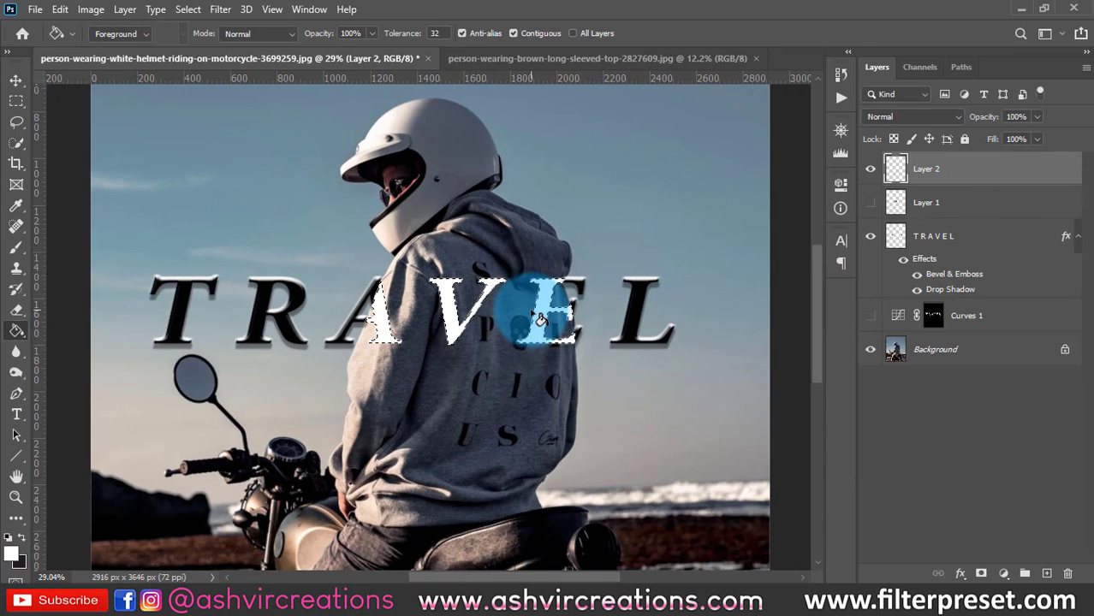
key("ctrl+d")
scroll(539, 318, "down", 2)
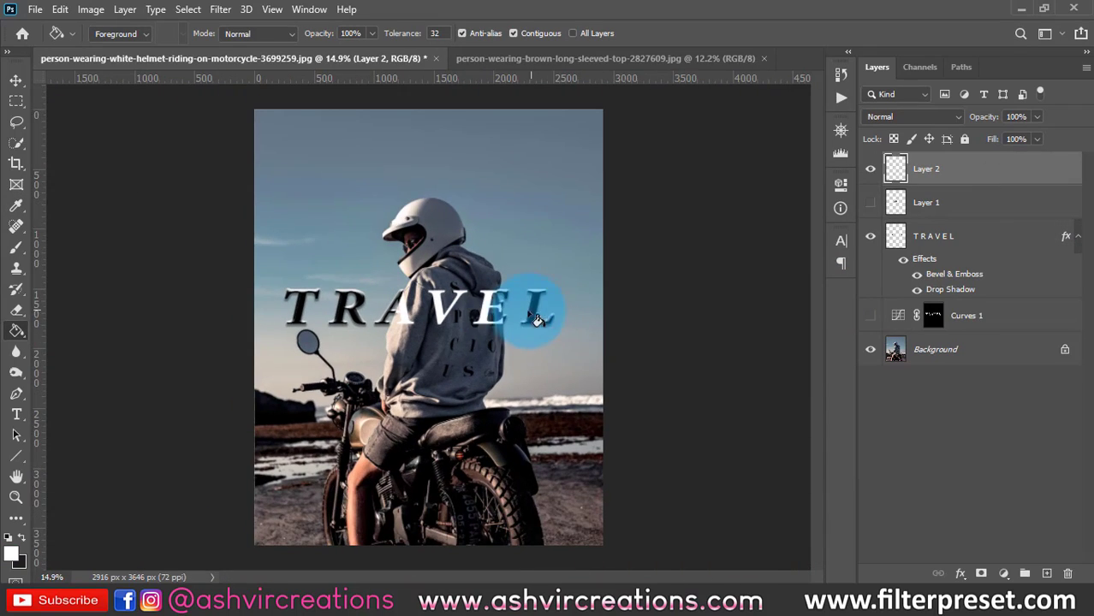
Apply a Drop Shadow with 66% opacity to the white letter parts on Layer 2
scroll(535, 308, "up", 4)
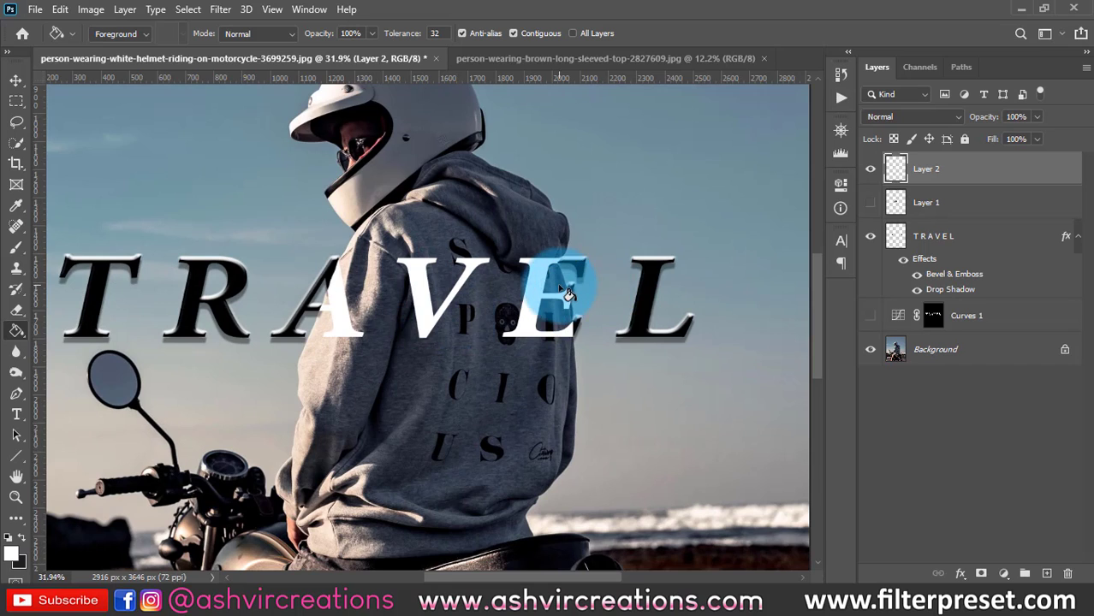
scroll(567, 289, "up", 2)
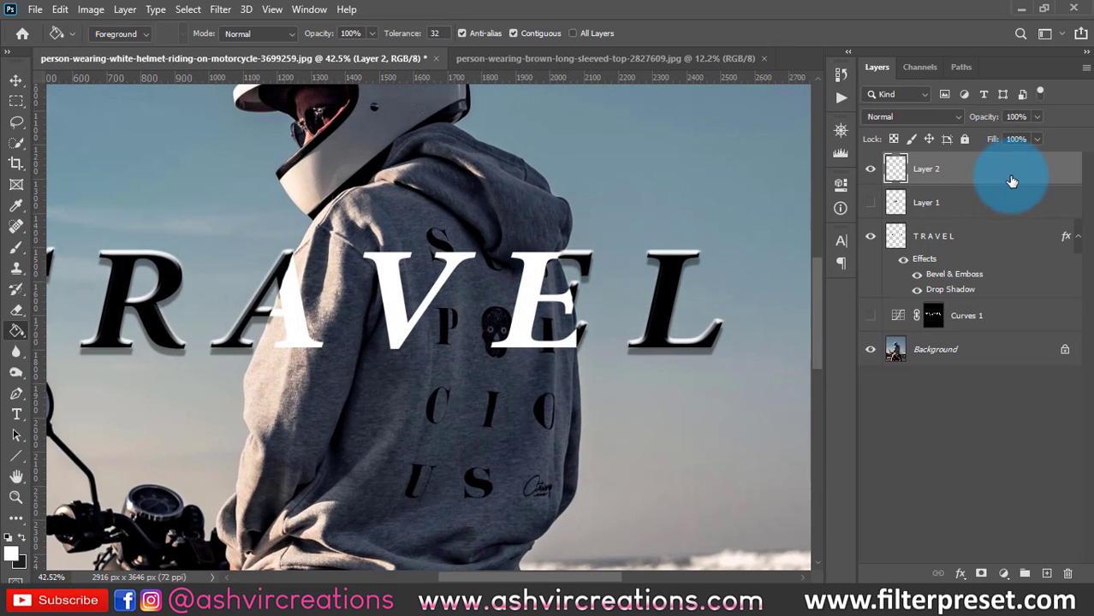
right_click(1012, 181)
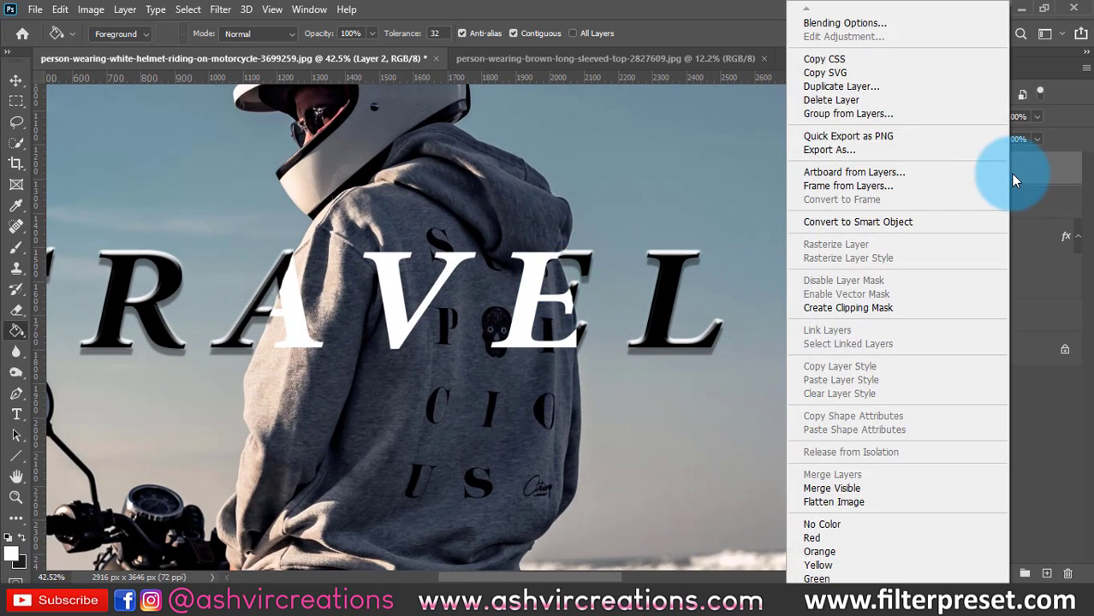
left_click(884, 30)
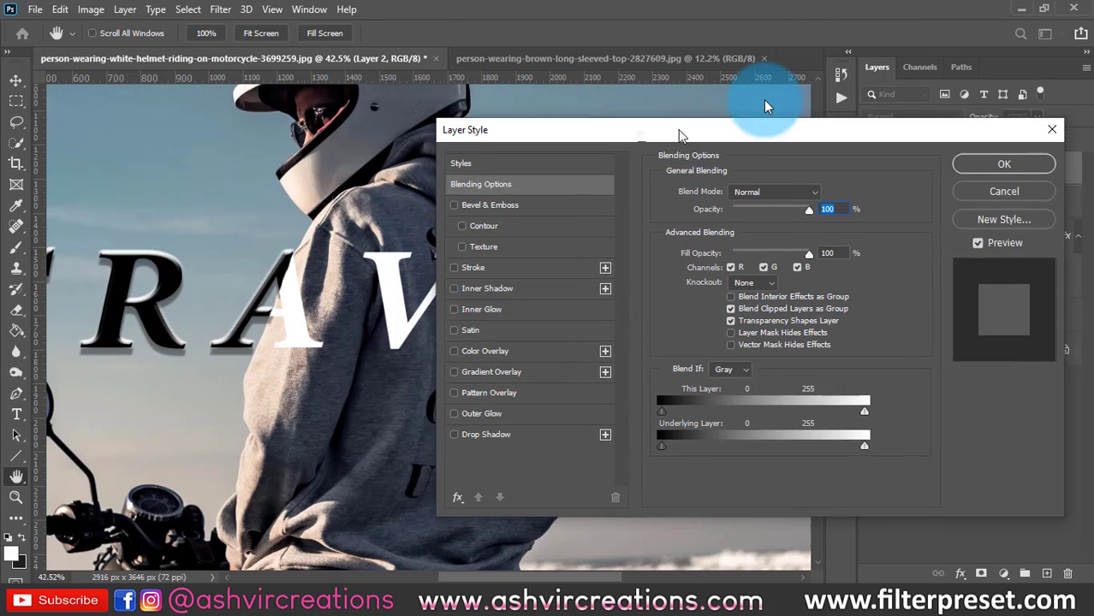
left_click_drag(764, 119, 910, 88)
left_click(628, 399)
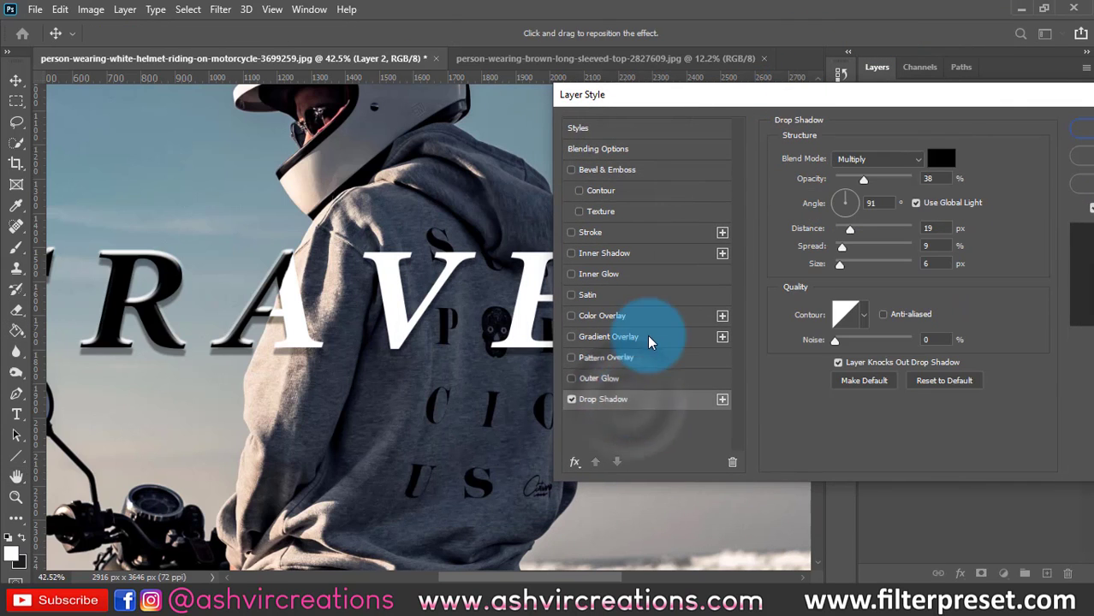
left_click_drag(894, 188, 882, 176)
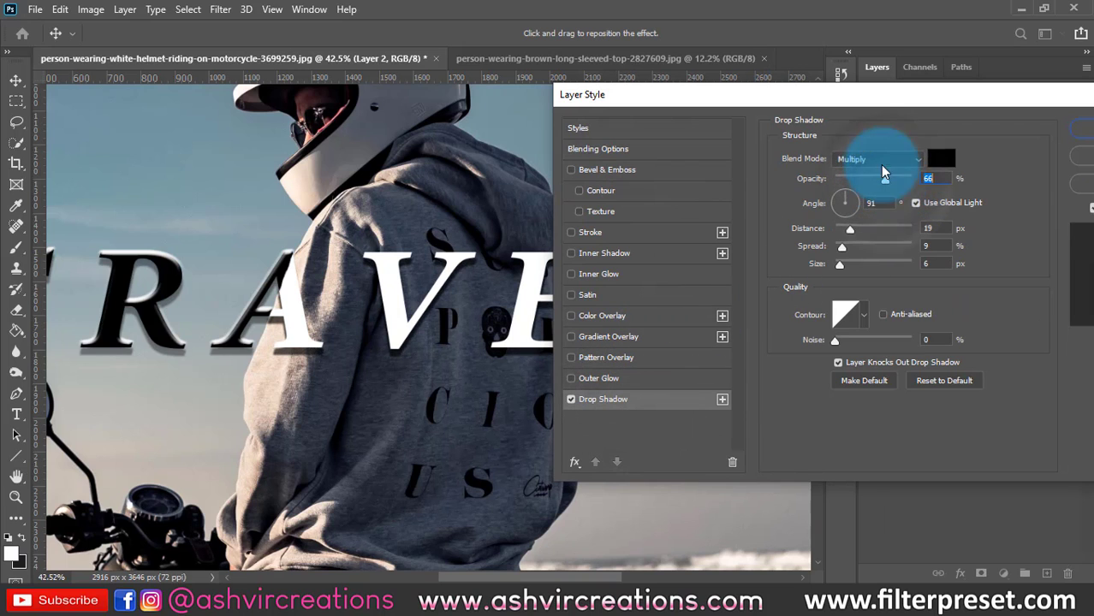
mouse_move(851, 103)
left_mouse_down()
mouse_move(953, 522)
mouse_move(856, 89)
mouse_move(865, 87)
left_mouse_up()
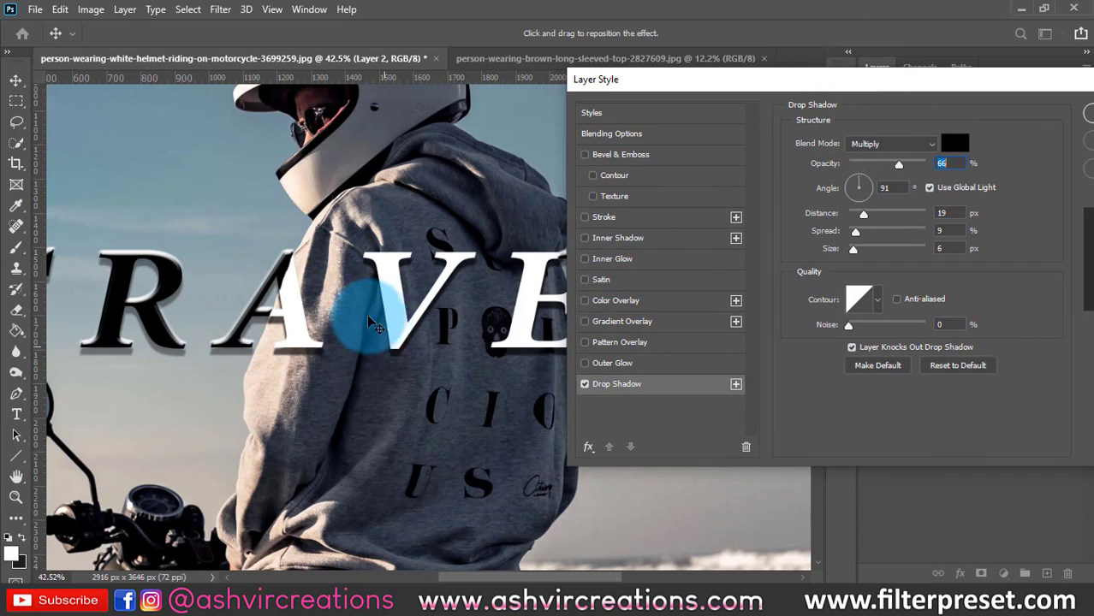
left_click(1077, 112)
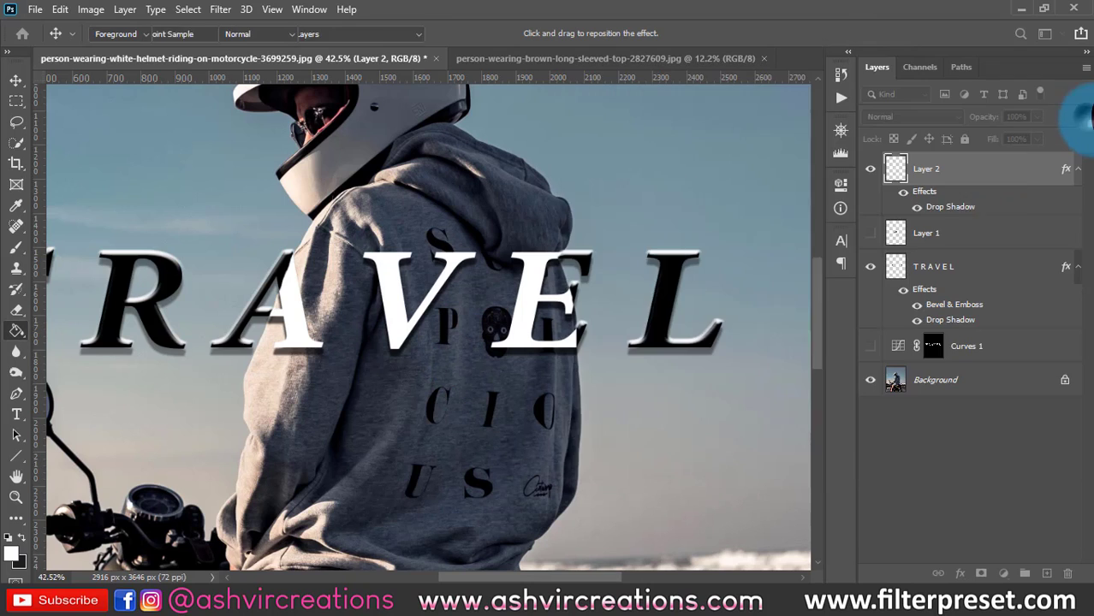
Examine the two-tone TRAVEL lettering against the whole photo and close up around the rider
key("ctrl+0")
scroll(558, 225, "down", 3)
scroll(420, 333, "up", 2)
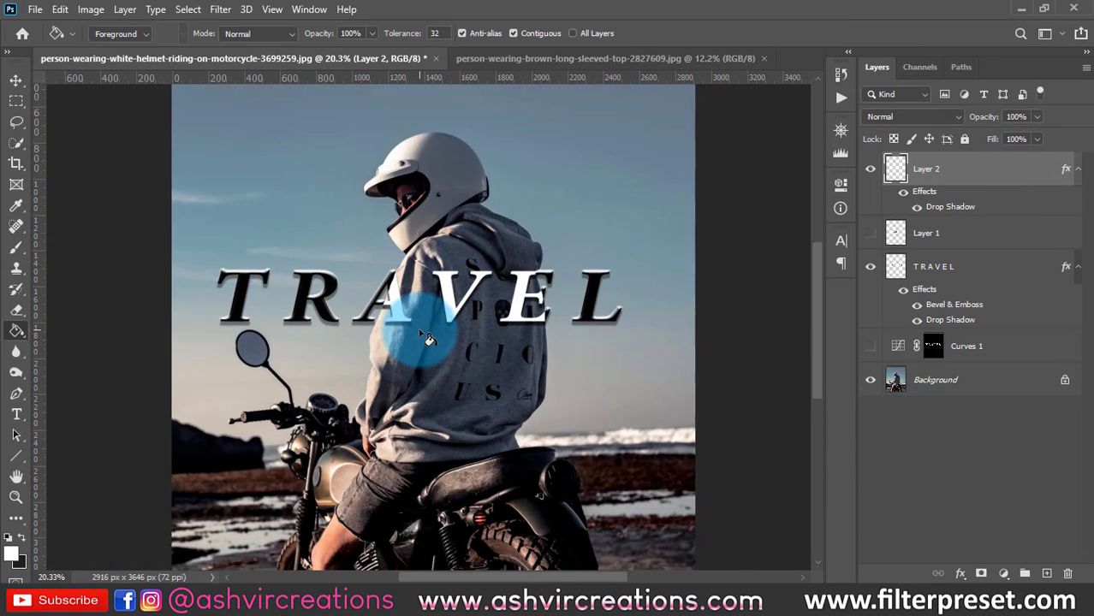
scroll(419, 334, "down", 2)
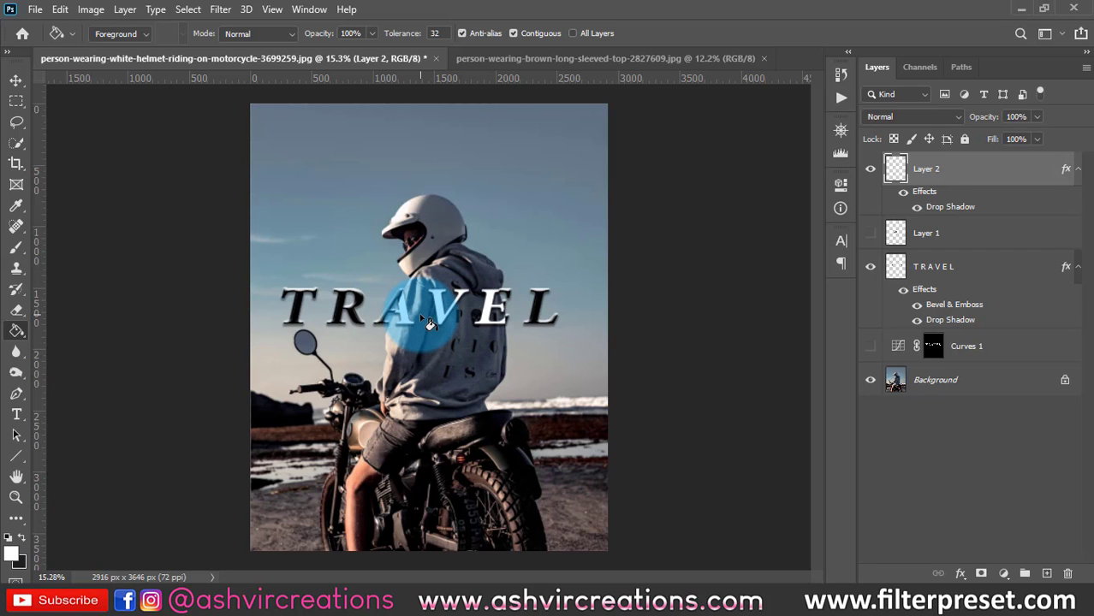
key("v")
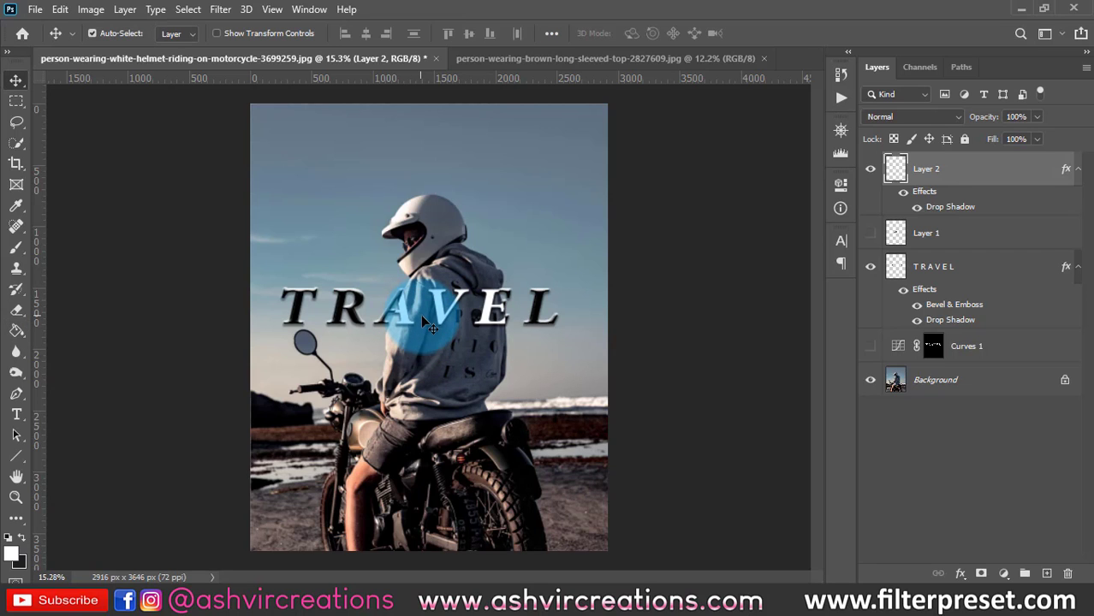
scroll(429, 325, "up", 3)
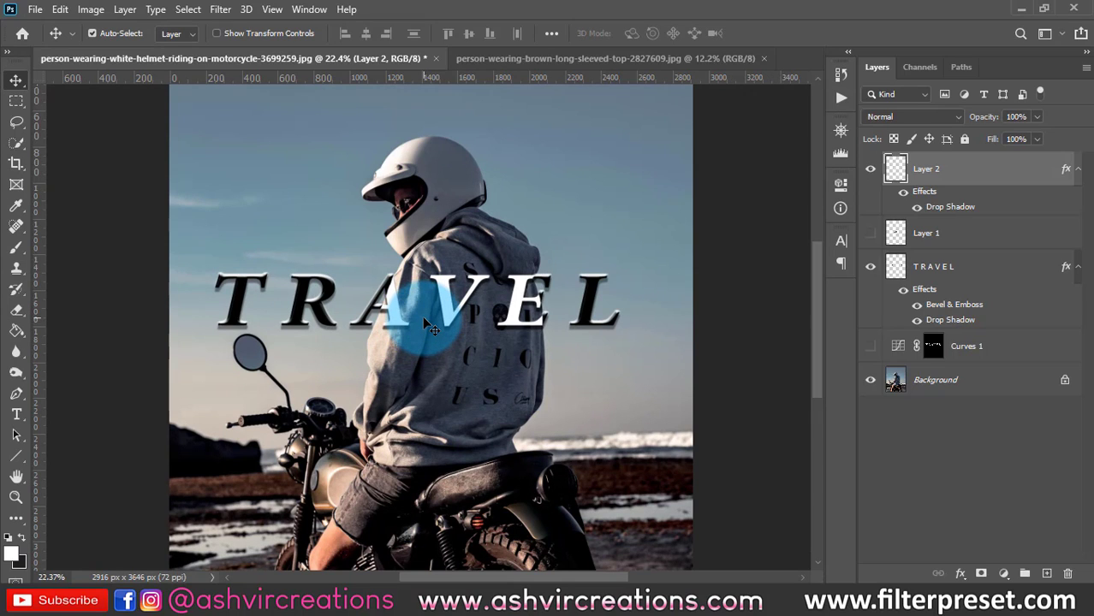
scroll(426, 324, "up", 1)
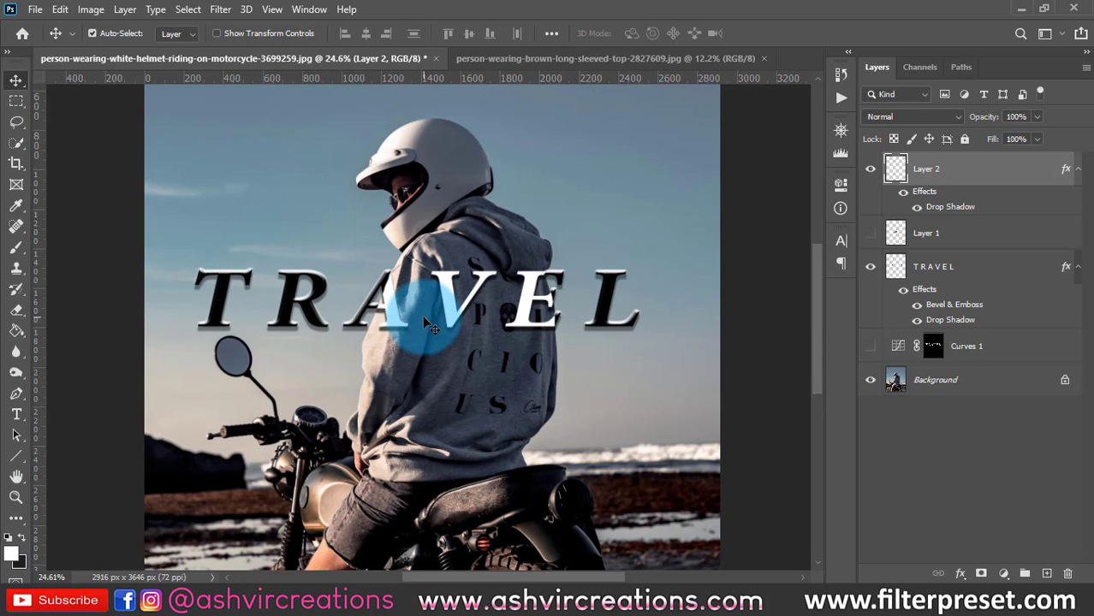
Switch to the brown long-sleeved top photo and add the white text "M O O D Y" in the sky
key("ctrl+Tab")
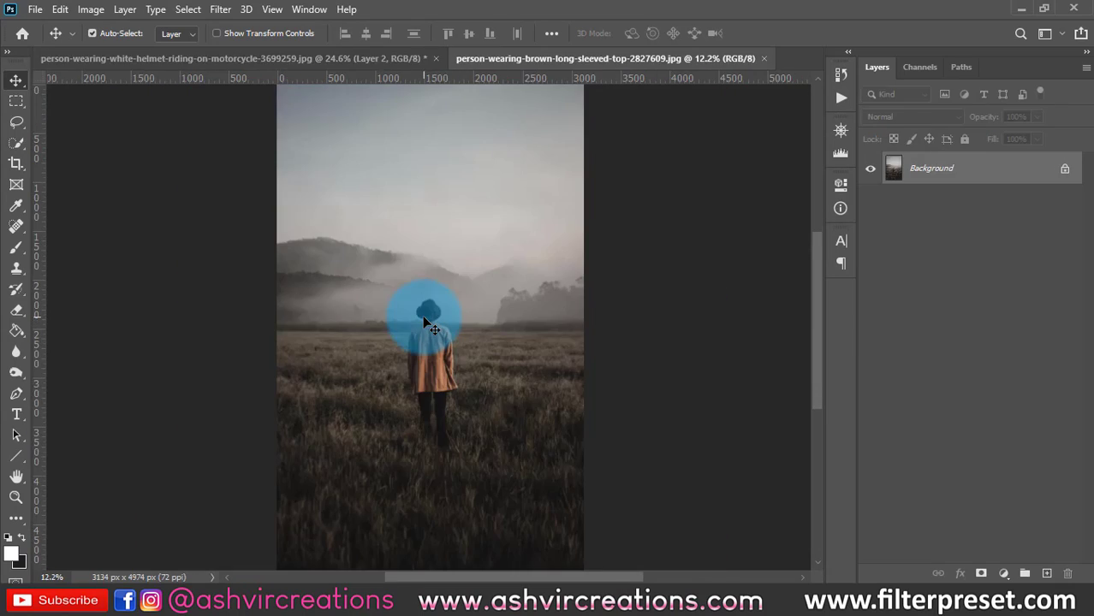
scroll(437, 334, "down", 2)
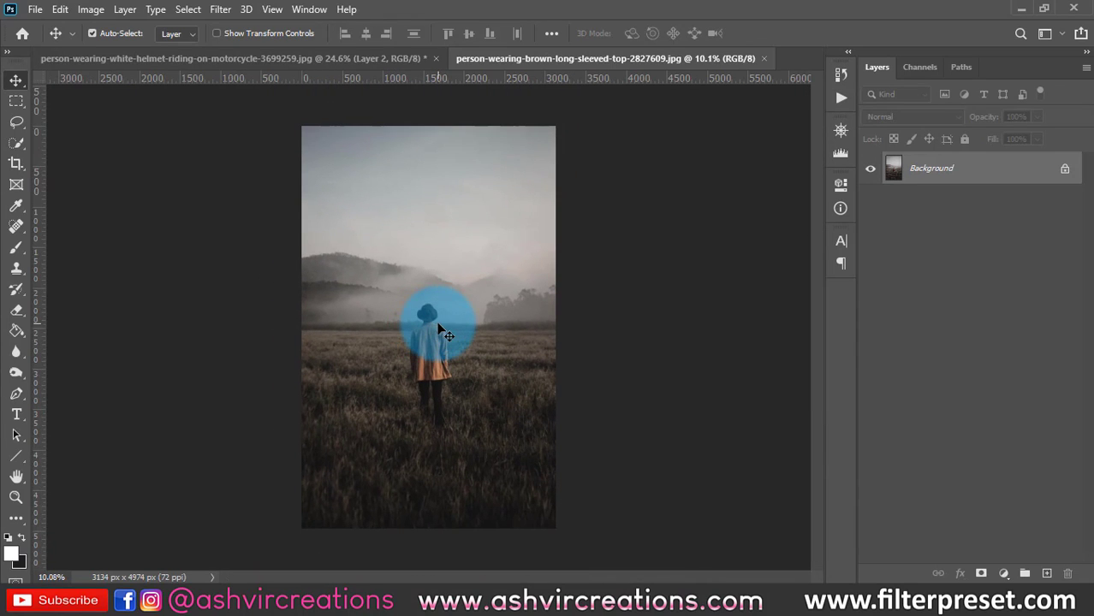
scroll(438, 317, "up", 1)
left_click(18, 413)
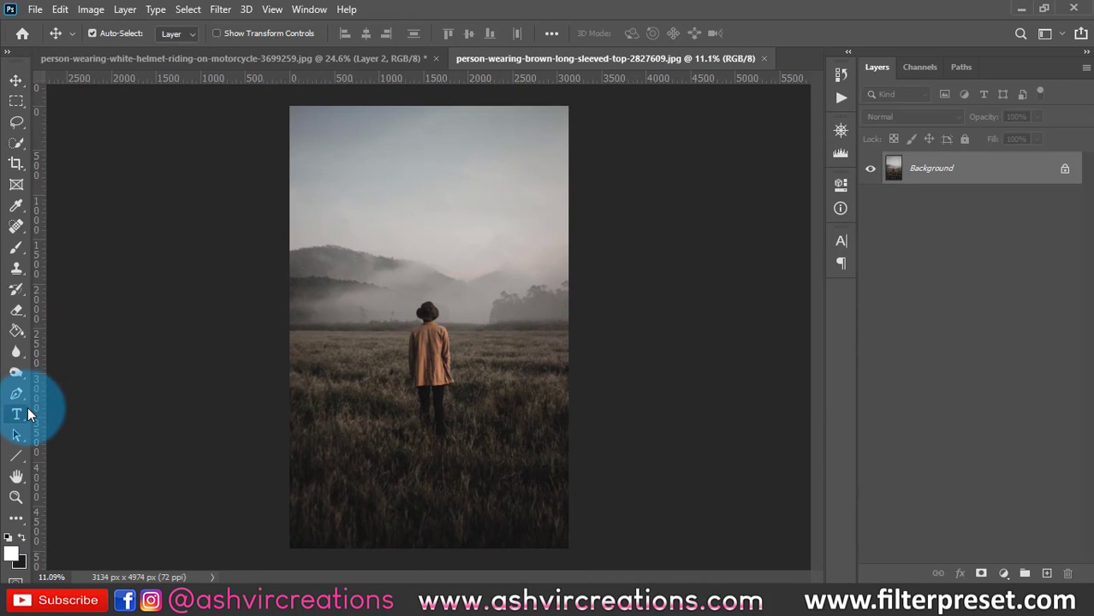
left_click(354, 219)
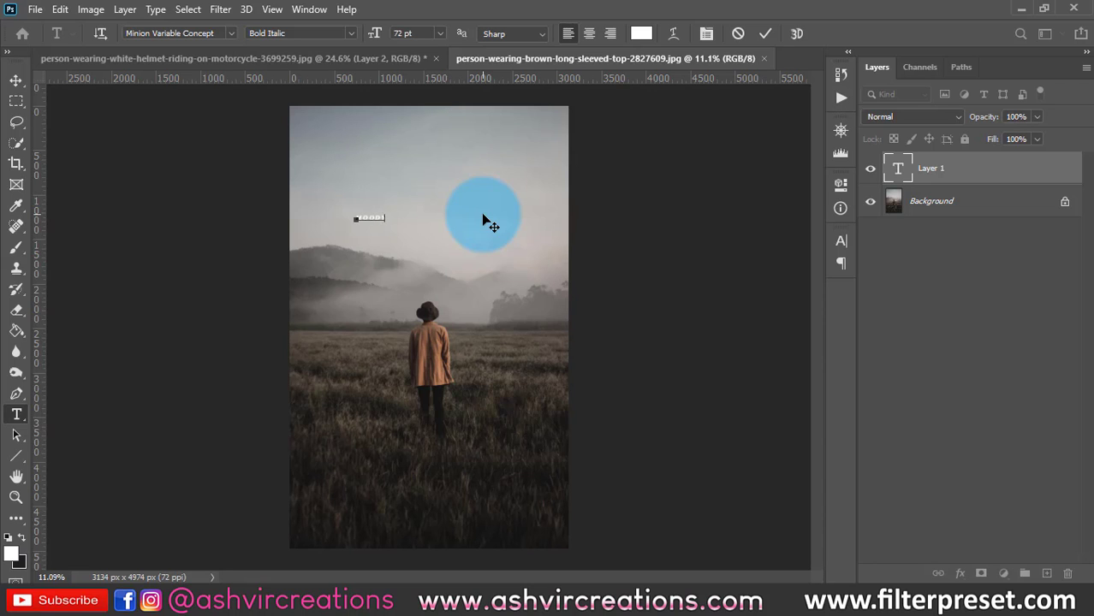
left_click(767, 33)
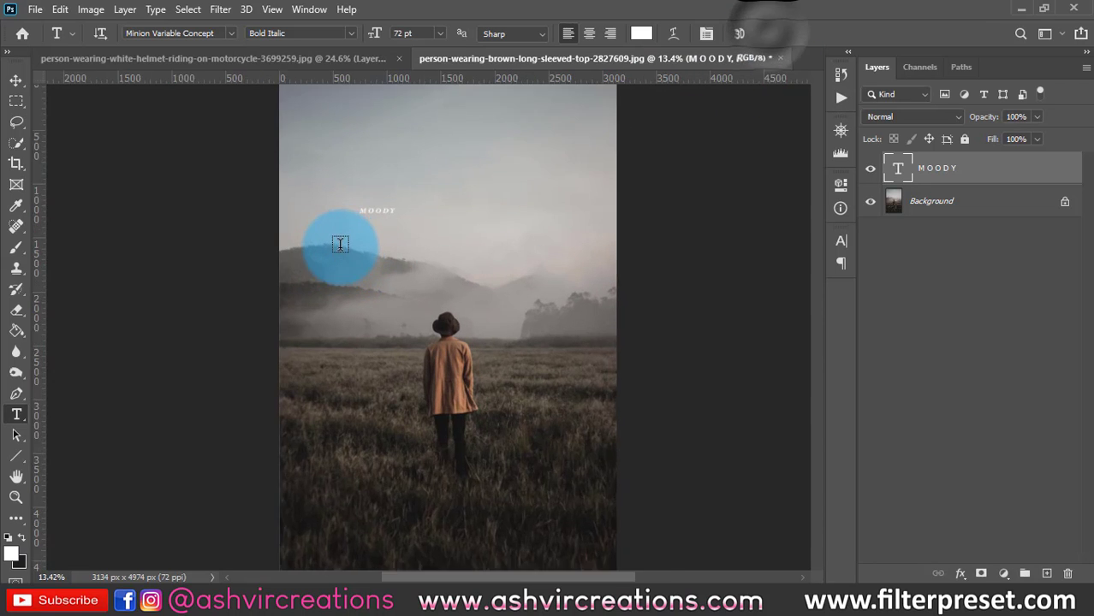
Move the MOODY text to just above the person's hat, centred over the figure
scroll(369, 237, "up", 2)
key("v")
left_click_drag(383, 202, 496, 306)
scroll(476, 305, "down", 2)
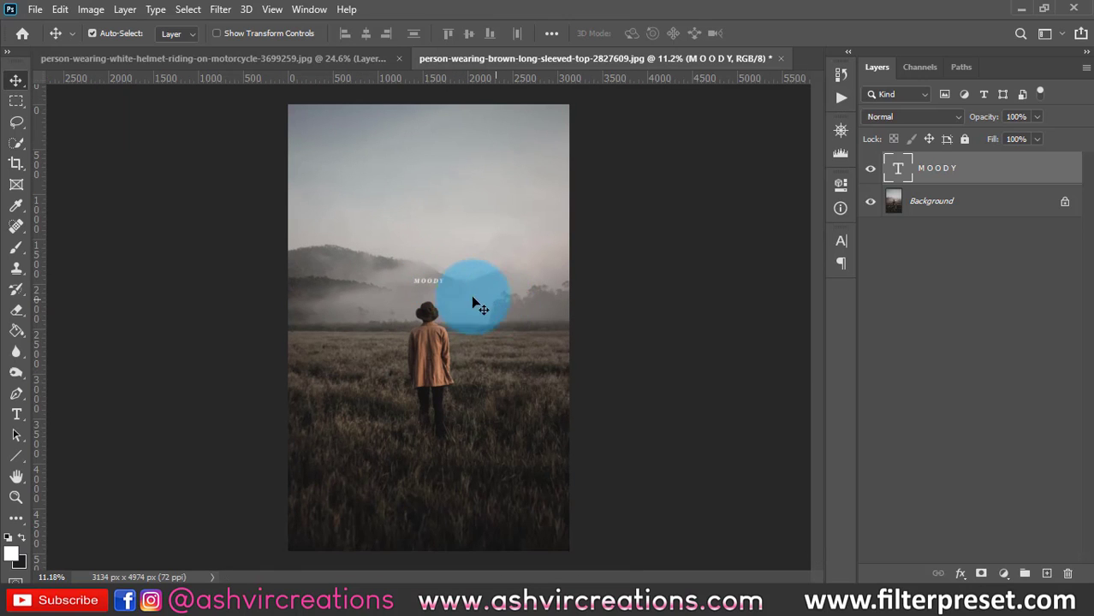
Duplicate the MOODY text onto the grass below the person's feet and replace the copy's wording with "ALONE"
left_click_drag(430, 342, 435, 469)
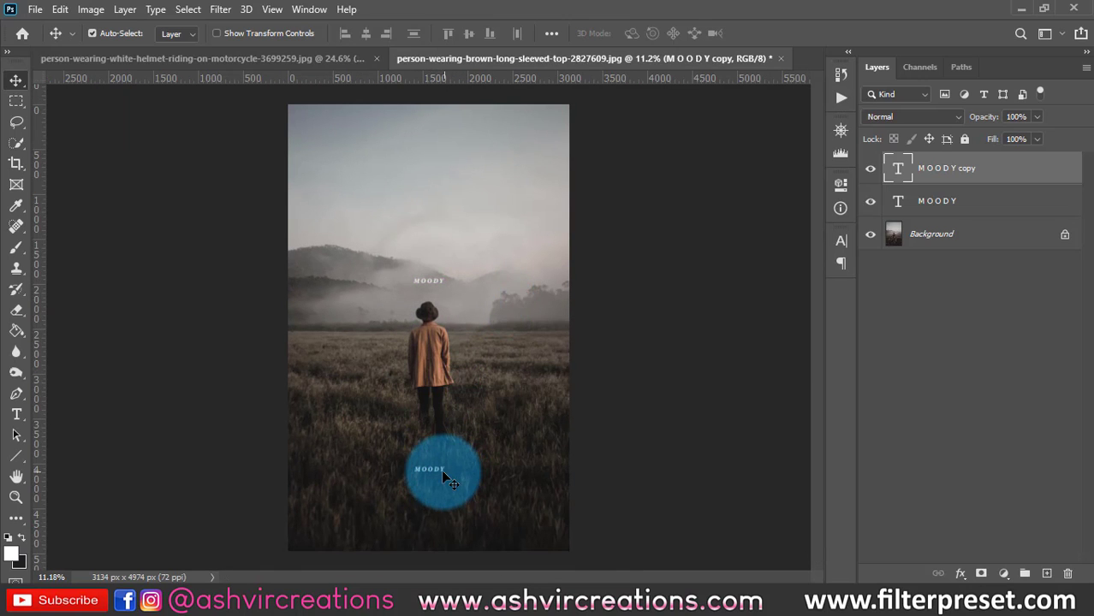
key("t")
triple_click(434, 470)
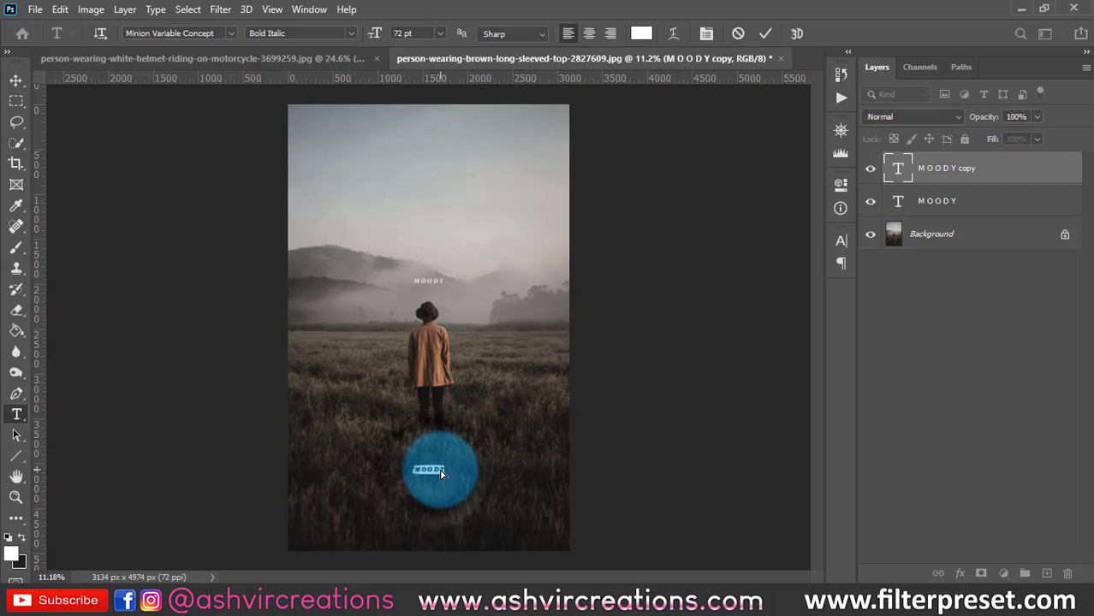
type("ef")
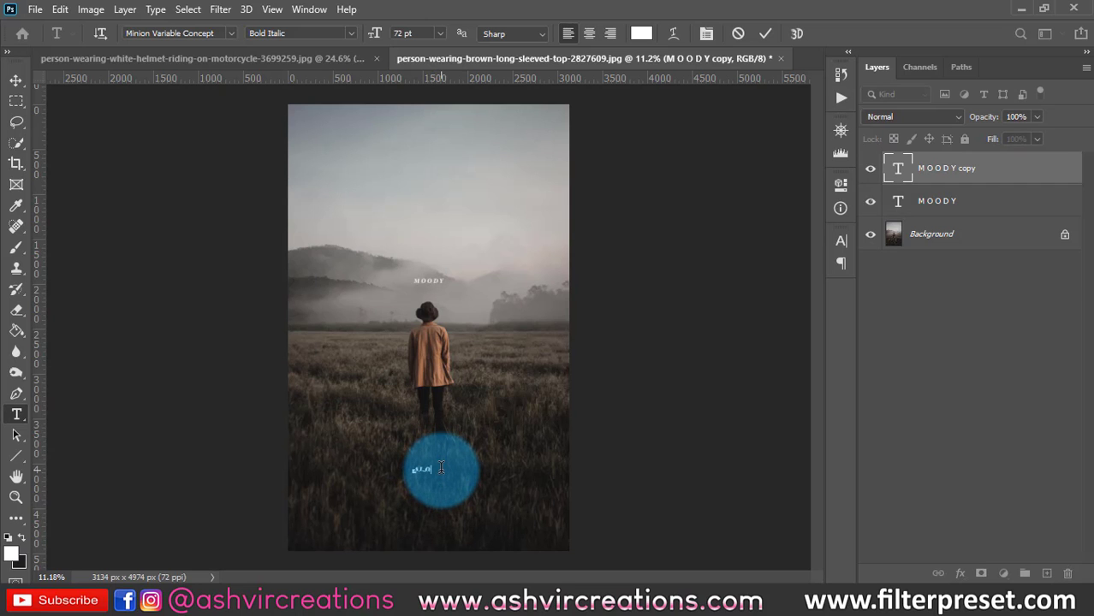
Insert spaces between the letters of the lower text so it reads "A L O N E"
scroll(428, 475, "up", 6)
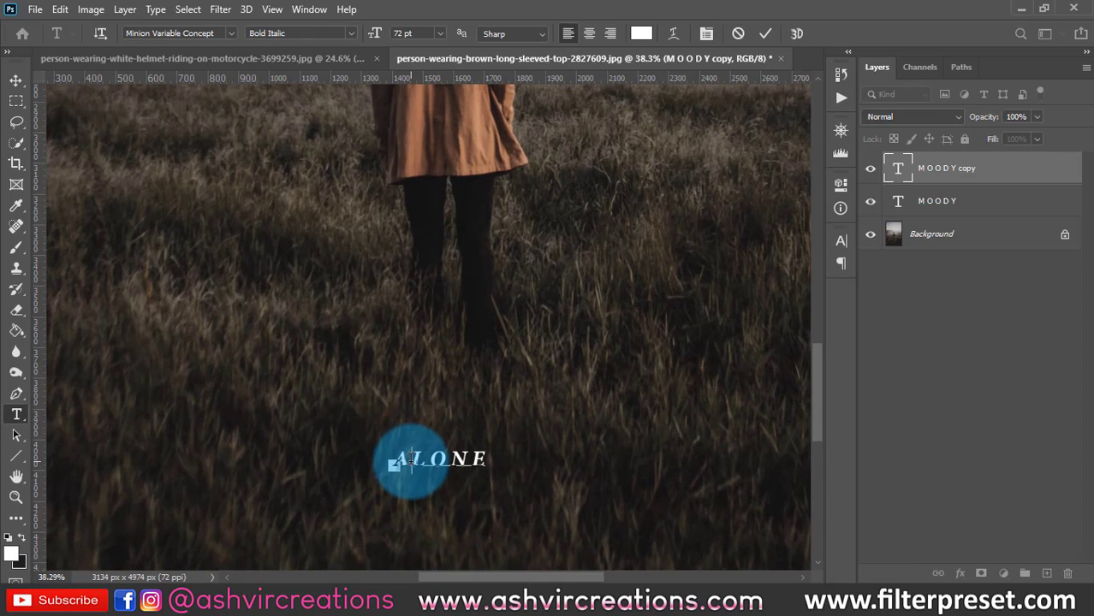
left_click(433, 459)
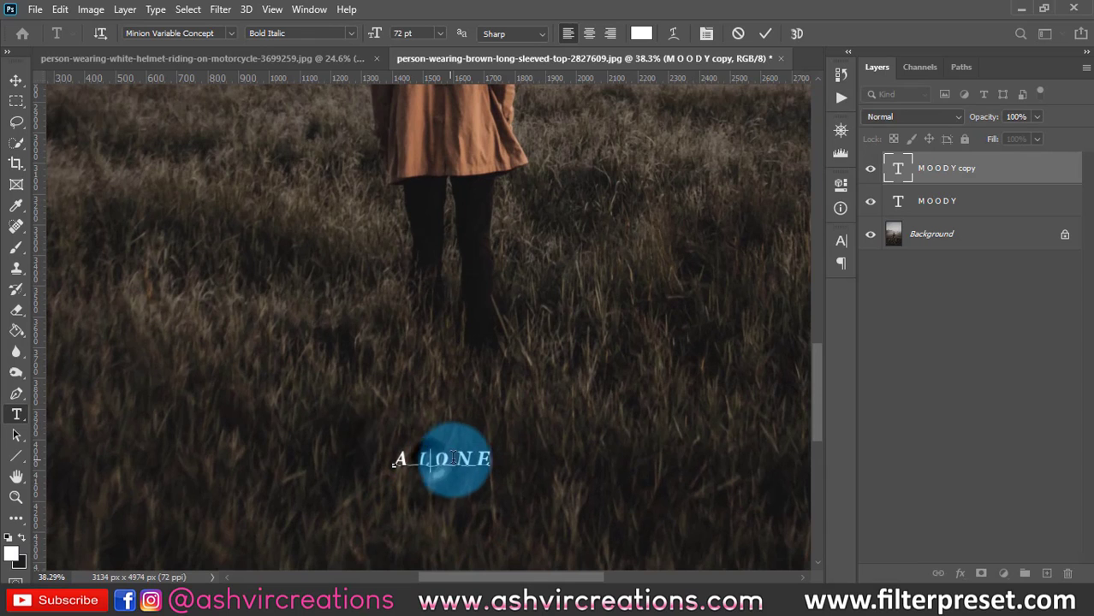
left_click(461, 458)
left_click(484, 458)
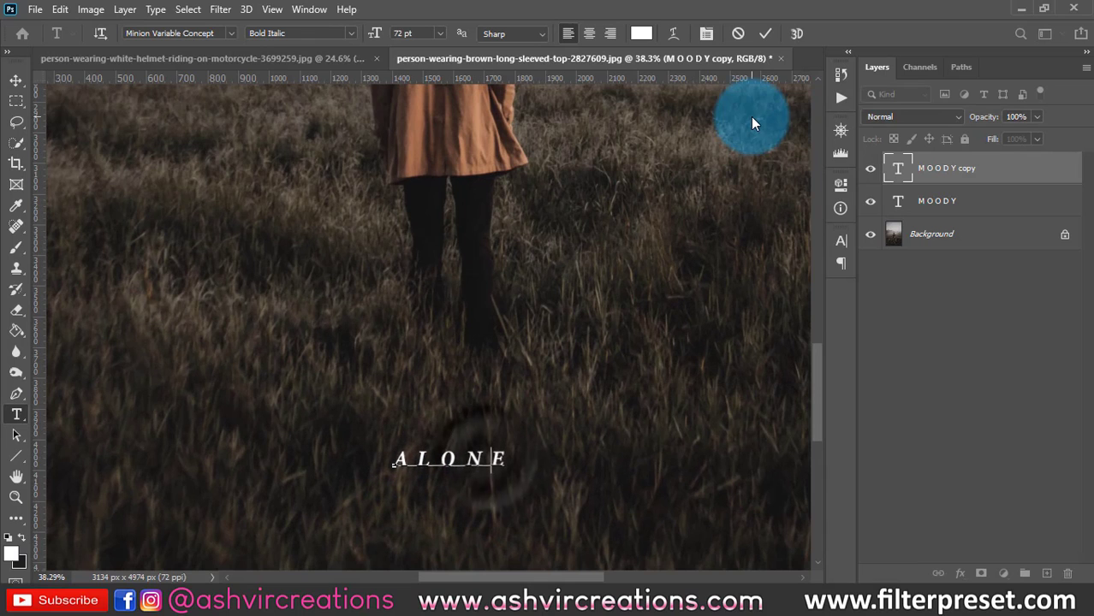
Enlarge the ALONE text proportionally about its centre to about 235%, roughly 854 px wide, and apply the transform
left_click(765, 33)
key("v")
key("ctrl+t")
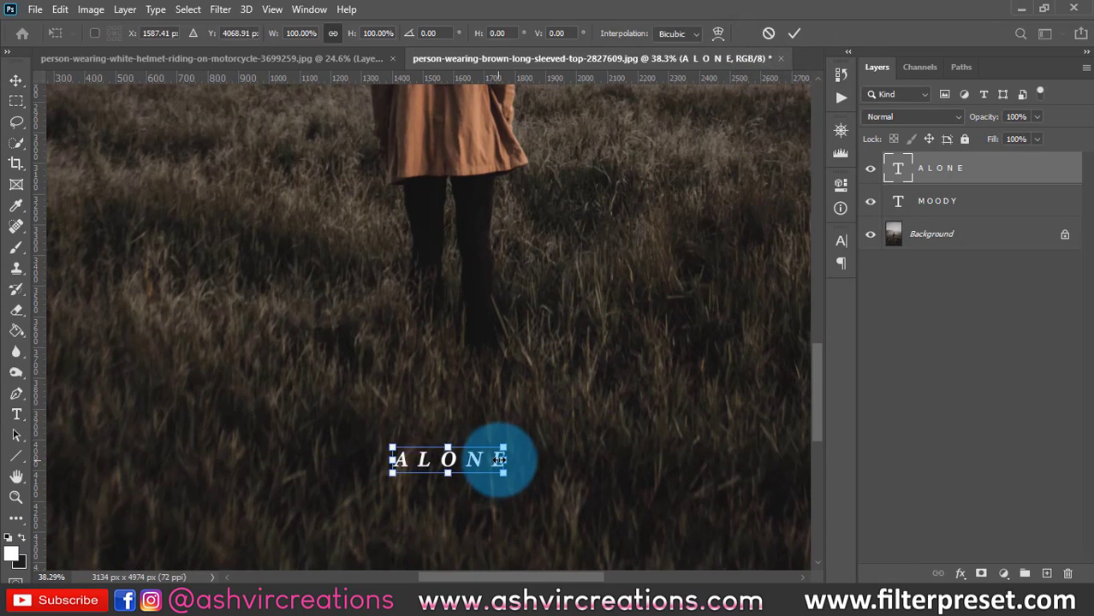
left_click_drag(503, 447, 576, 447)
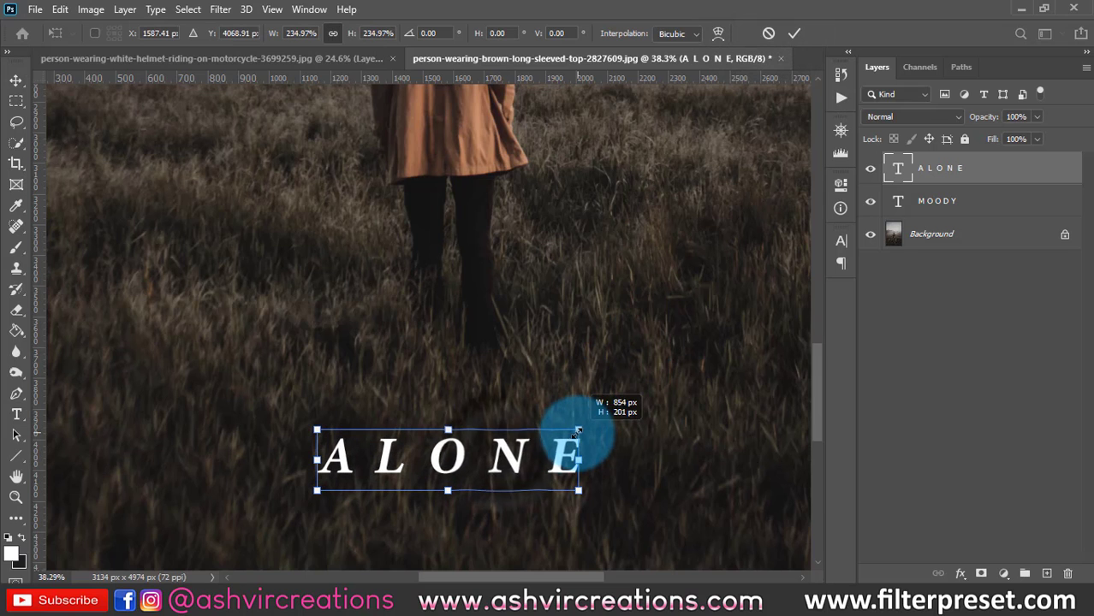
double_click(516, 456)
key("ctrl+0")
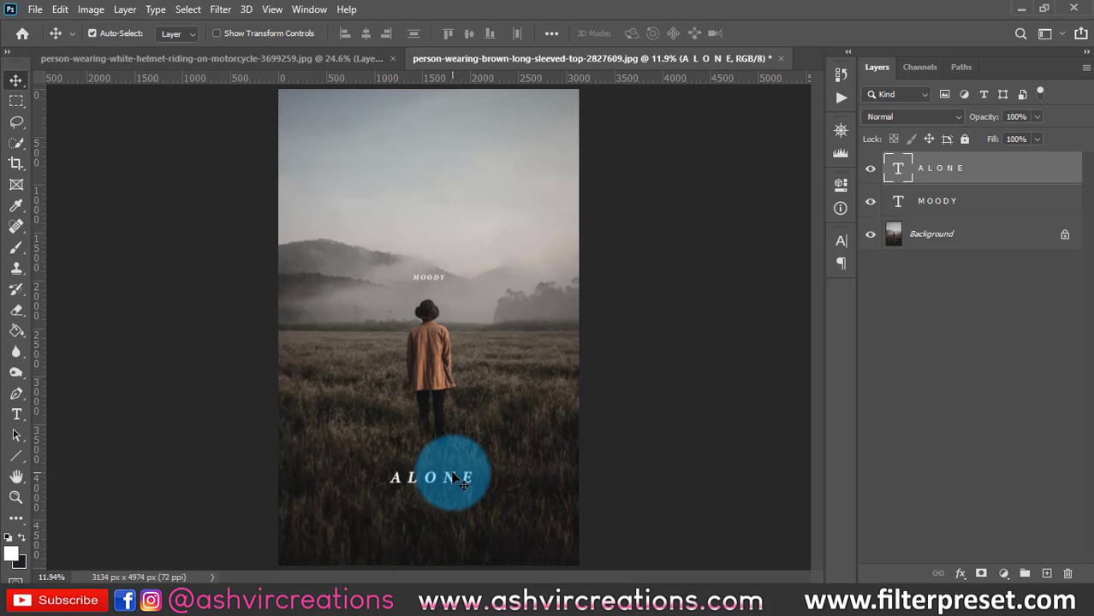
Examine the size and placement of the MOODY and ALONE texts around the figure, close up and in the whole photo
scroll(462, 483, "up", 6)
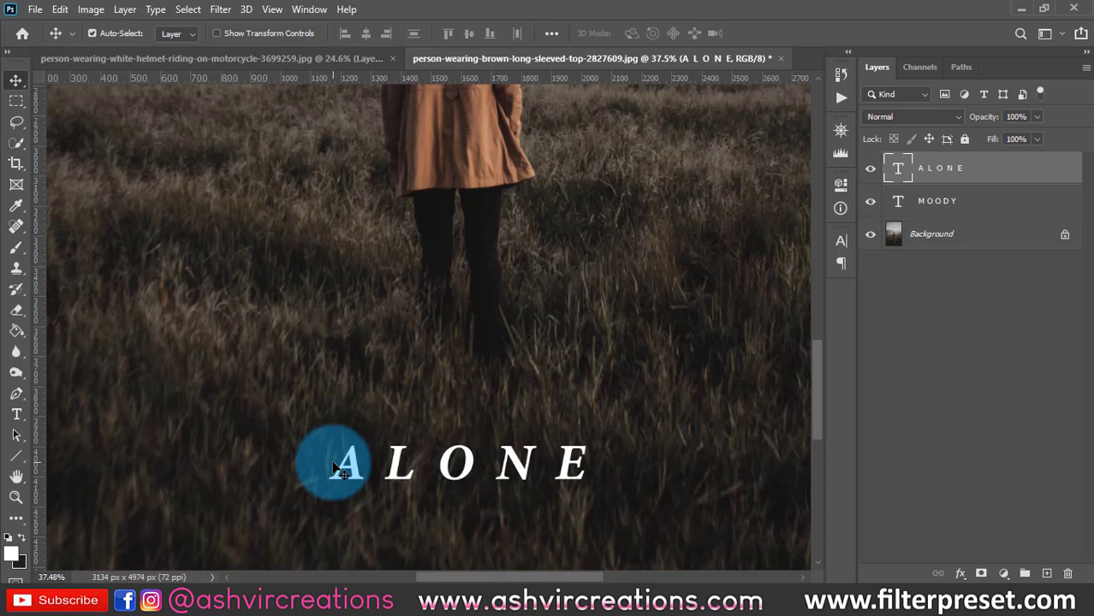
key("ctrl+0")
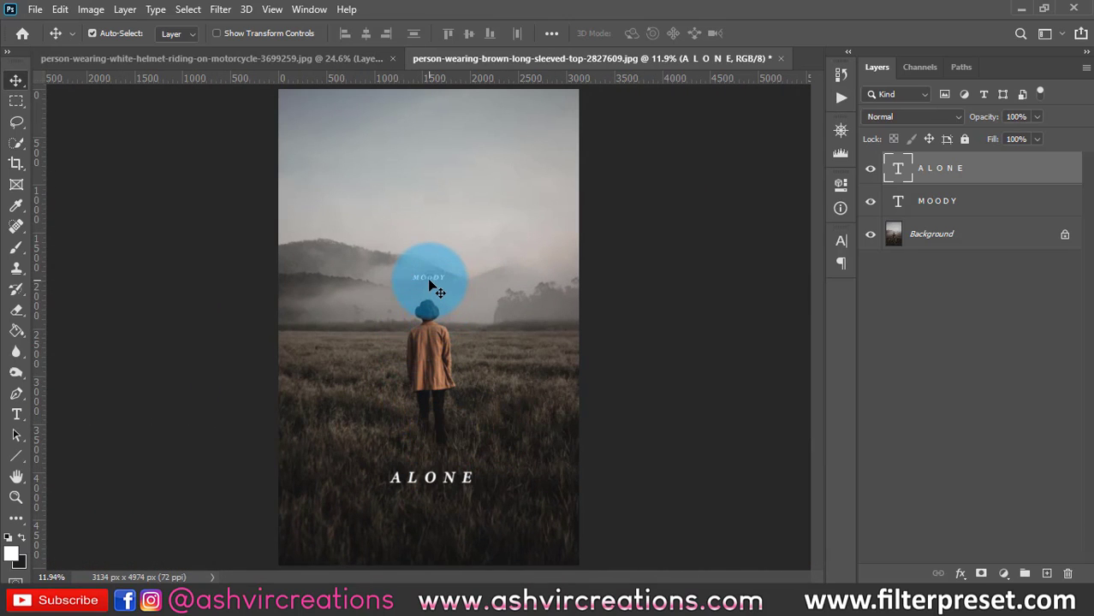
left_click(435, 289)
scroll(441, 309, "up", 2)
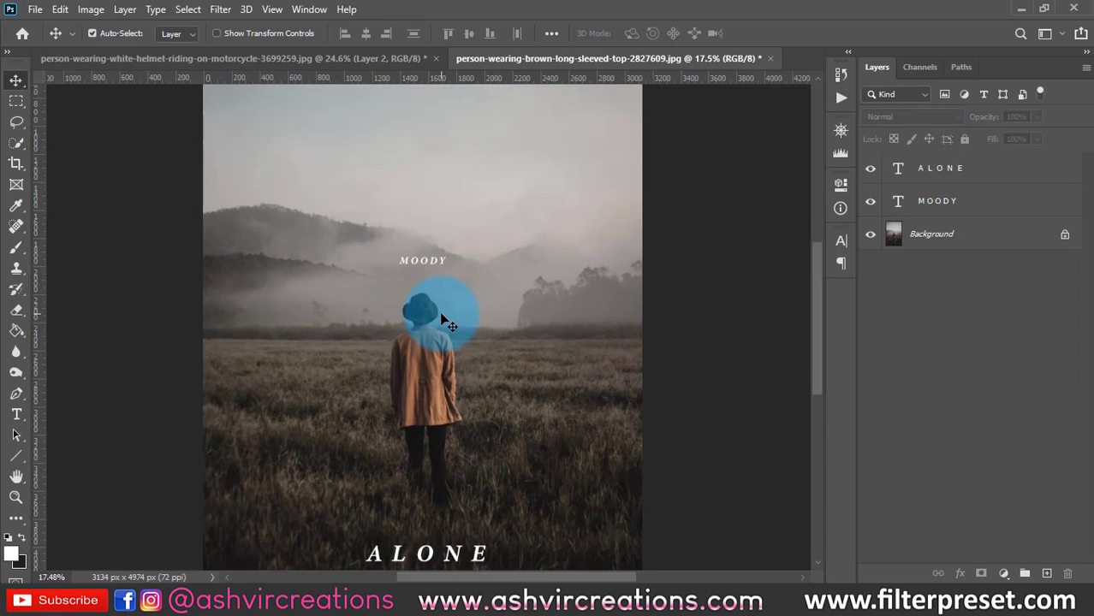
scroll(445, 321, "down", 2)
scroll(430, 471, "up", 3)
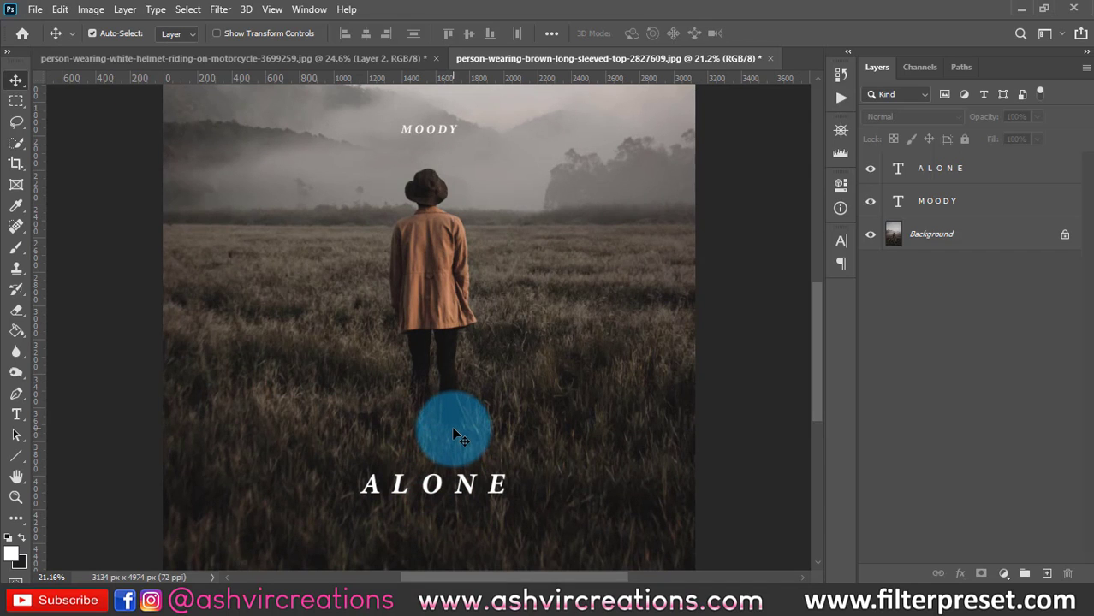
scroll(548, 389, "down", 2)
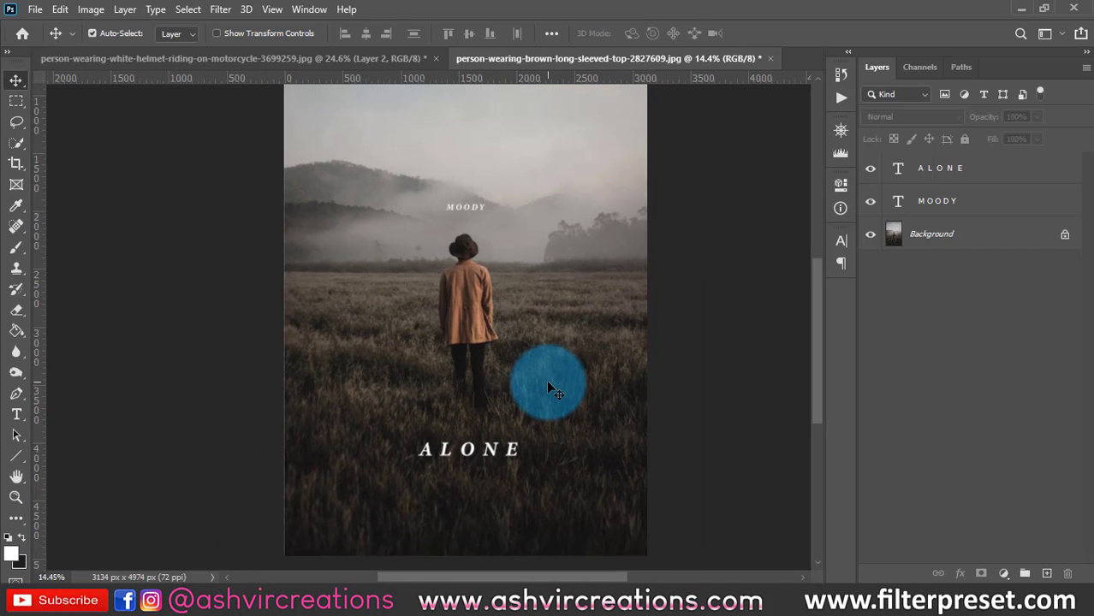